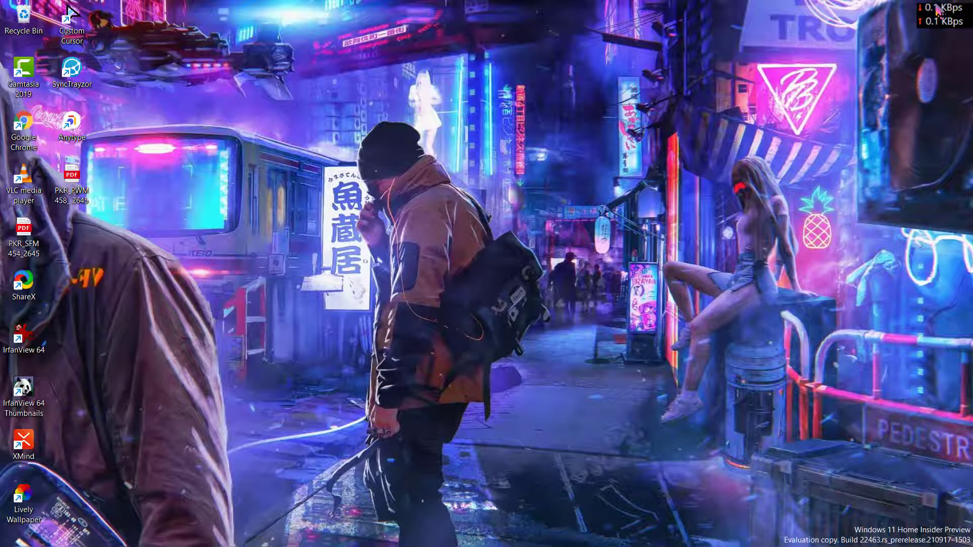
# - Move the network speed readout lower on the screen
pyautogui.moveTo(936, 9); pyautogui.dragTo(956, 42)
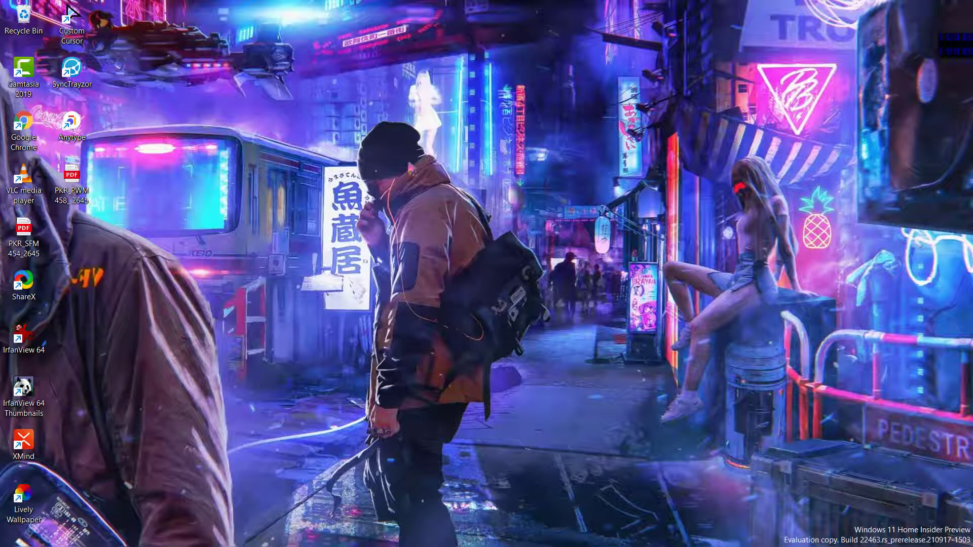
# - Bring Obsidian forward and briefly highlight the daily note's date heading
pyautogui.click(362, 534)
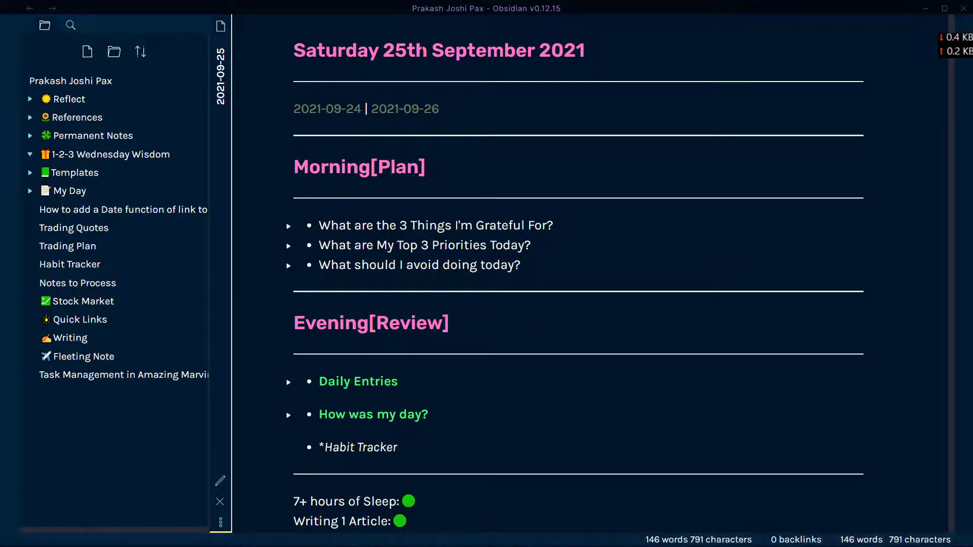
pyautogui.moveTo(293, 50); pyautogui.dragTo(584, 49)
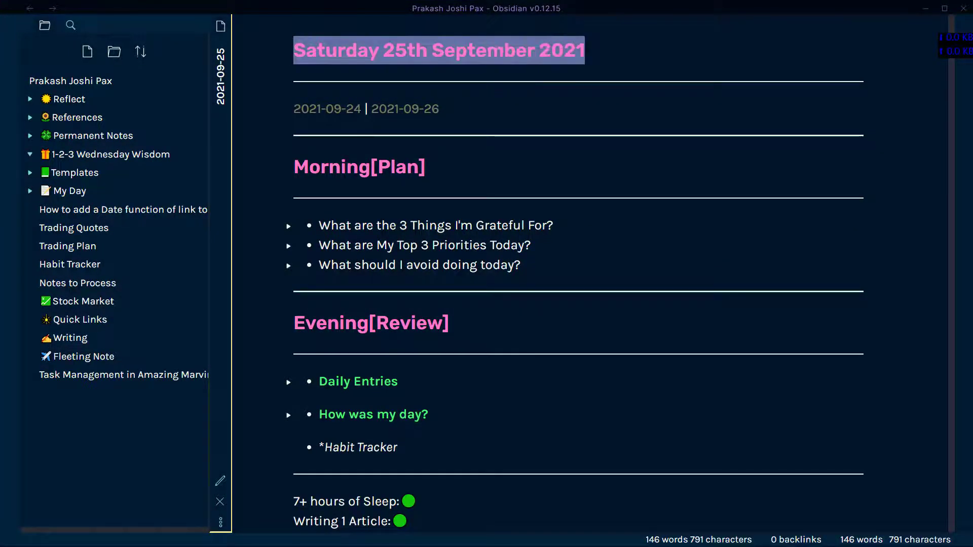
pyautogui.click(589, 53)
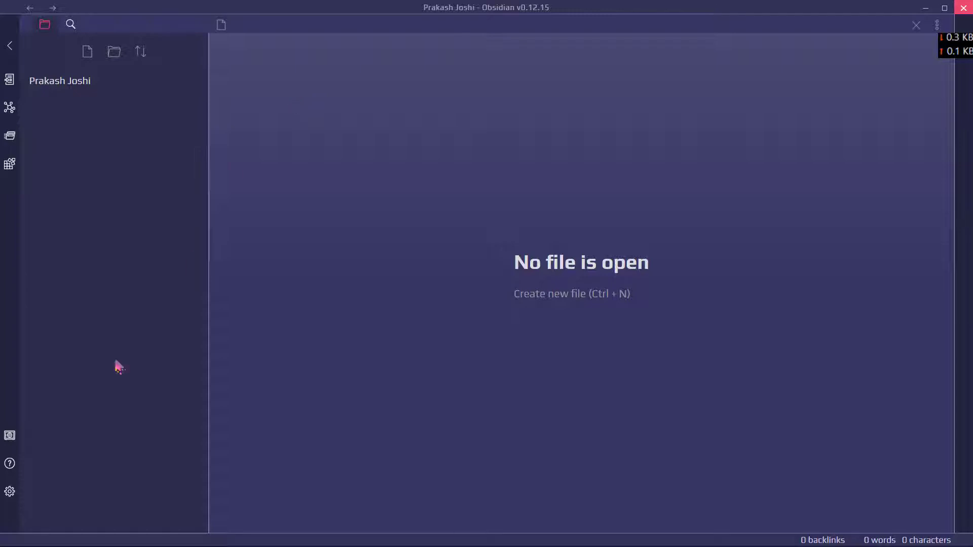
# - Turn off safe mode in the Community plugins settings
pyautogui.click(18, 491)
pyautogui.scroll(-2, 175, 266)
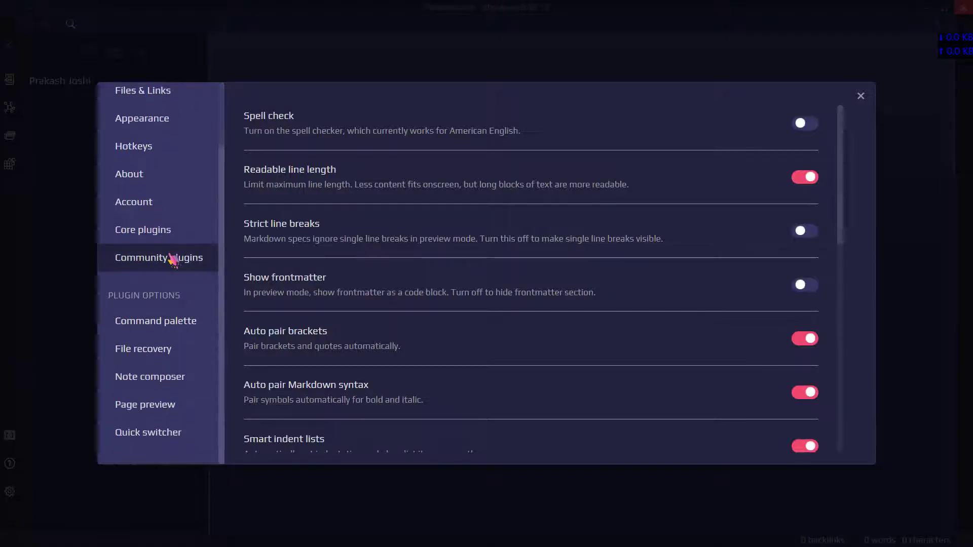
pyautogui.click(168, 258)
pyautogui.click(810, 126)
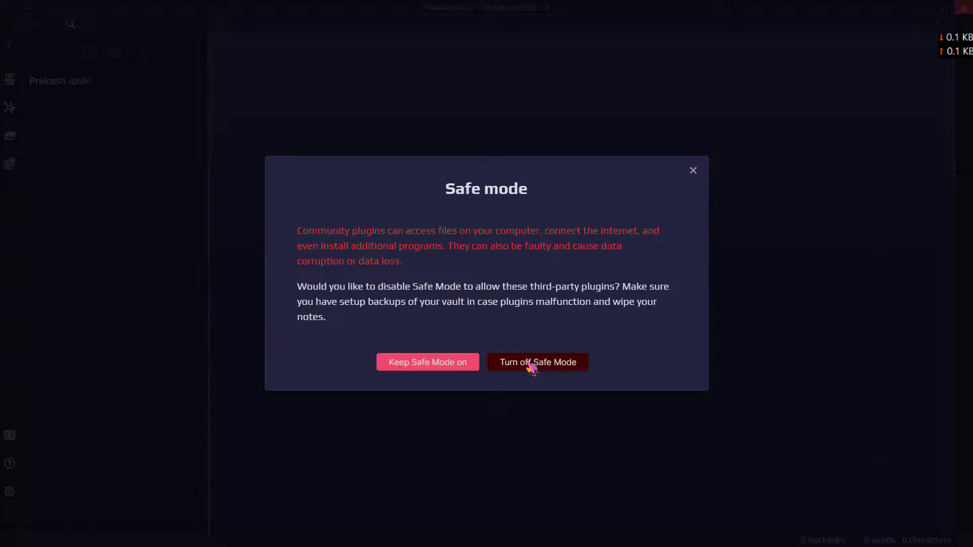
pyautogui.click(530, 367)
# - Install the Templater community plugin and enable the Daily notes core plugin
pyautogui.click(787, 177)
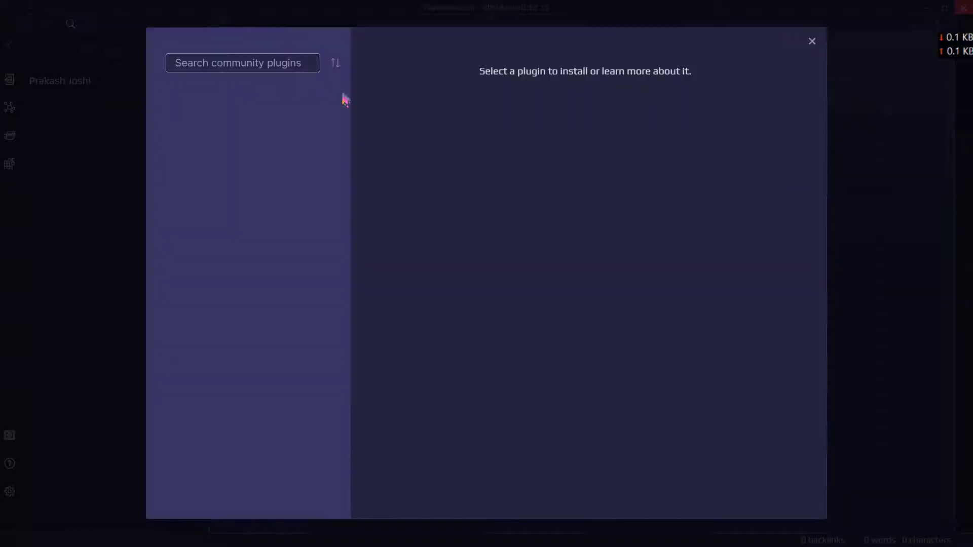
pyautogui.write('Tem')
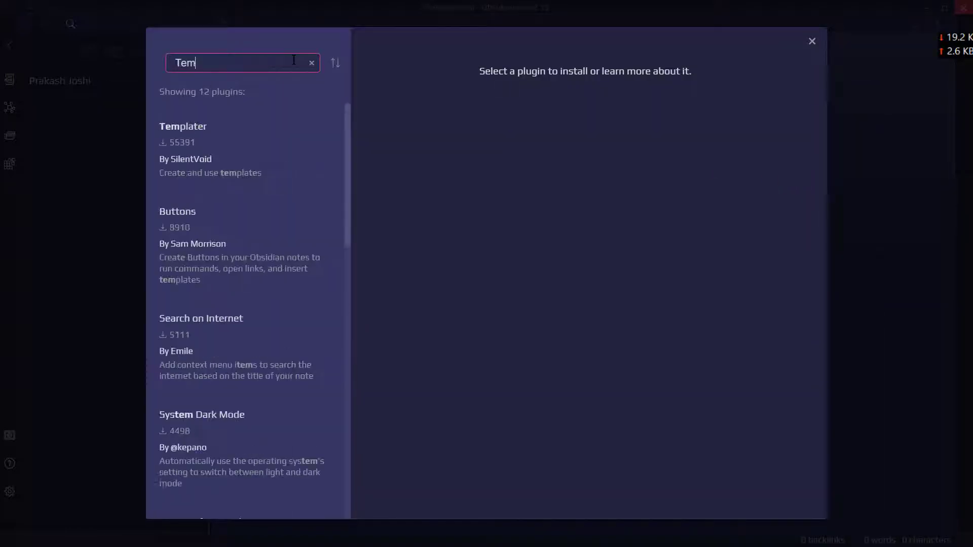
pyautogui.write('plater')
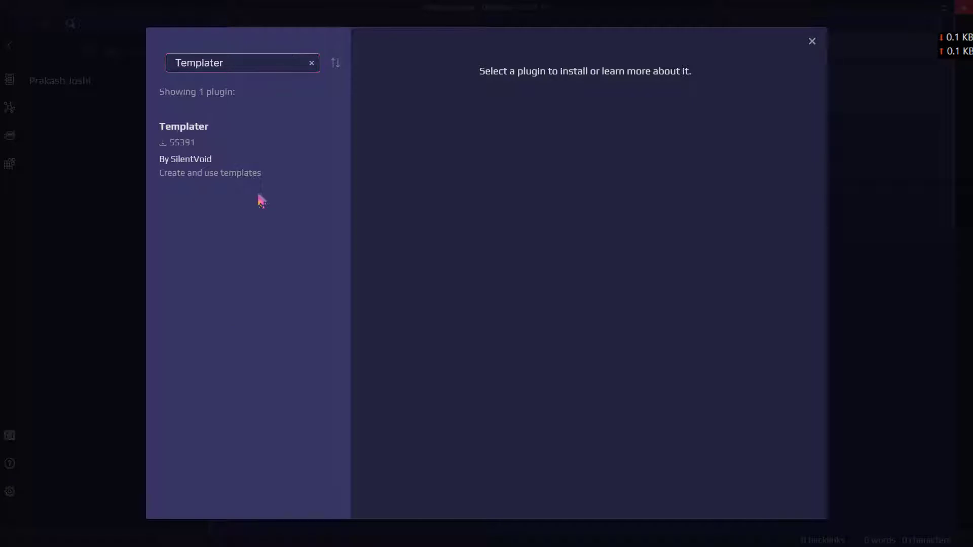
pyautogui.click(275, 176)
pyautogui.click(401, 179)
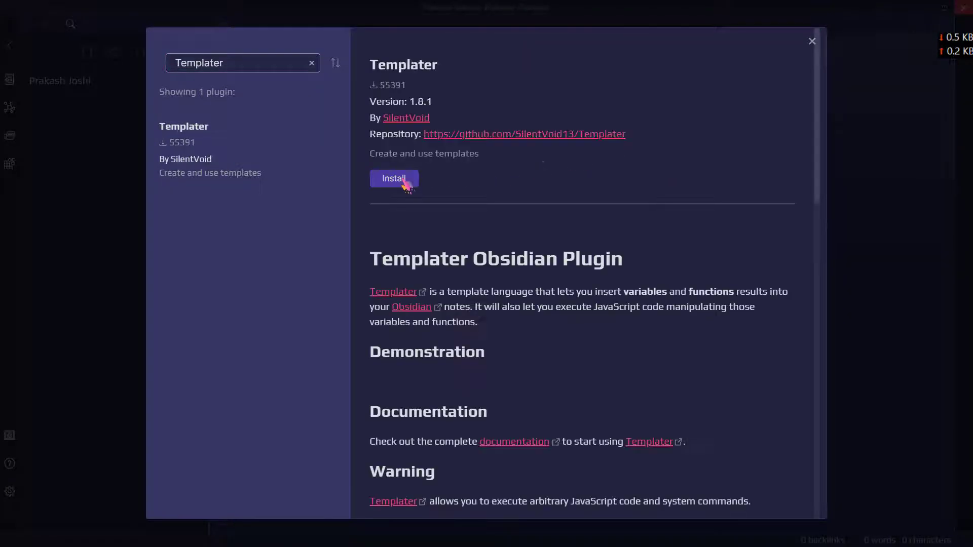
pyautogui.click(812, 42)
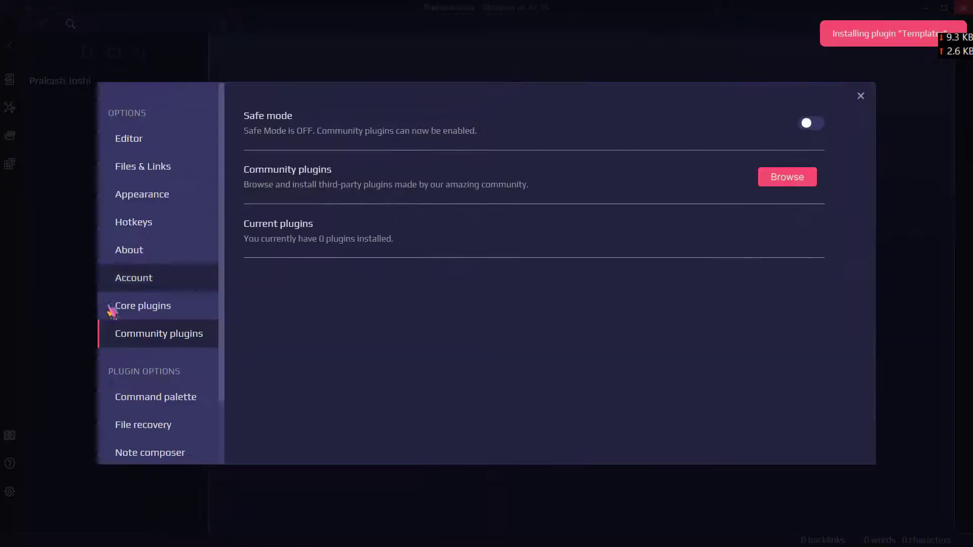
pyautogui.click(142, 308)
pyautogui.scroll(-1, 501, 297)
pyautogui.scroll(-1, 502, 297)
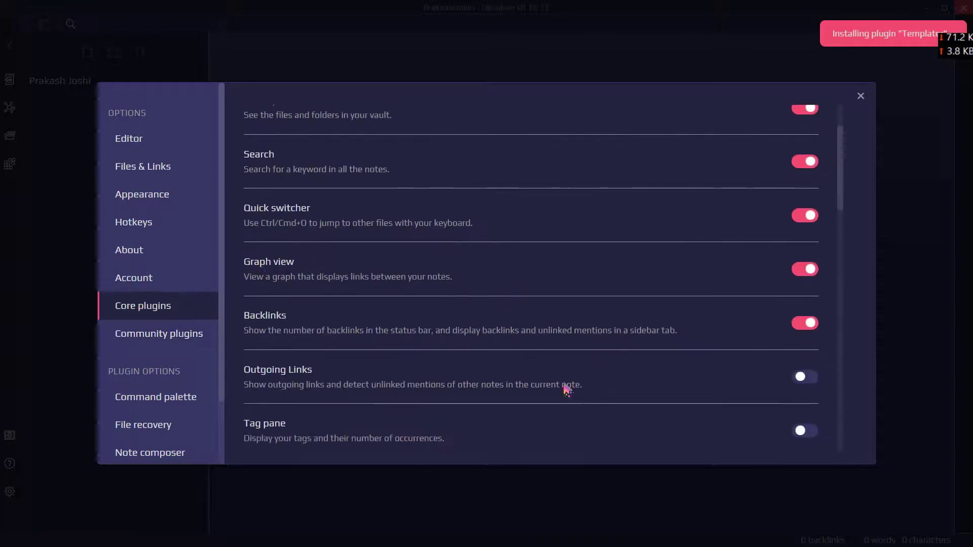
pyautogui.scroll(-4, 565, 345)
pyautogui.scroll(-4, 564, 345)
pyautogui.scroll(-1, 564, 346)
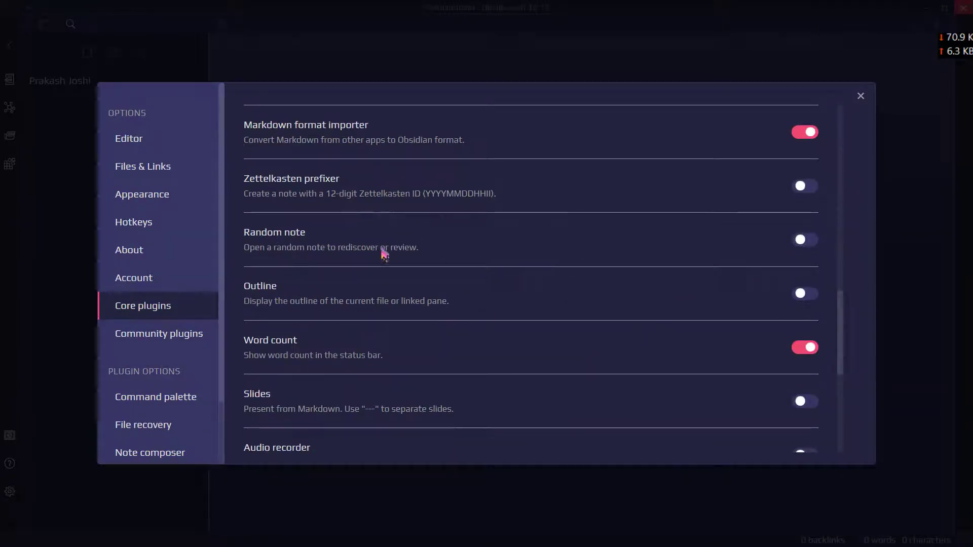
pyautogui.scroll(-4, 380, 246)
pyautogui.scroll(1, 426, 231)
pyautogui.scroll(4, 275, 216)
pyautogui.scroll(3, 266, 213)
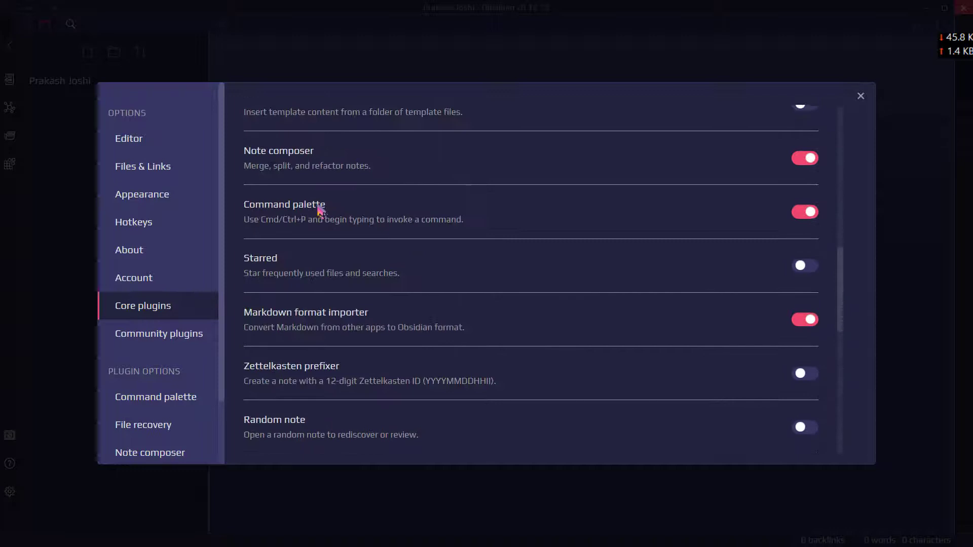
pyautogui.scroll(1, 342, 224)
pyautogui.scroll(2, 327, 208)
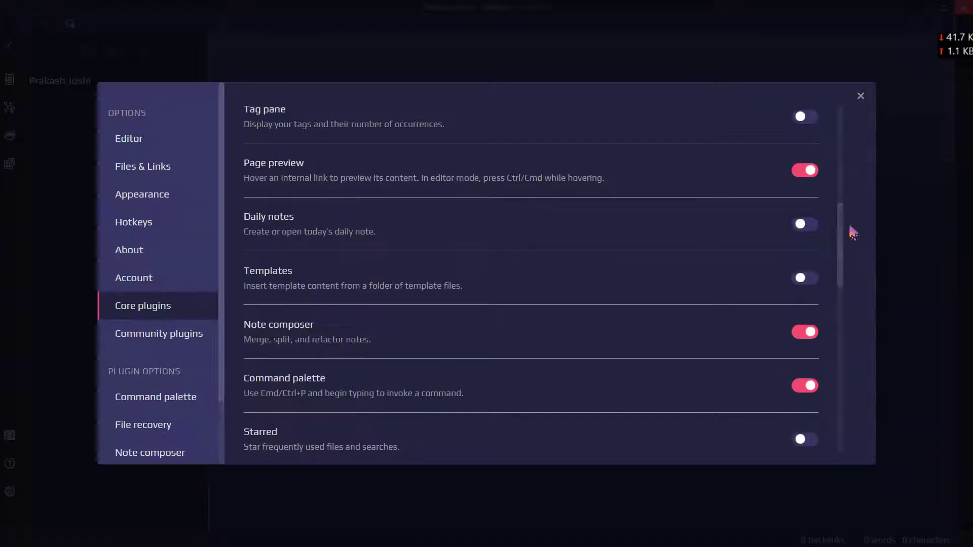
pyautogui.click(804, 223)
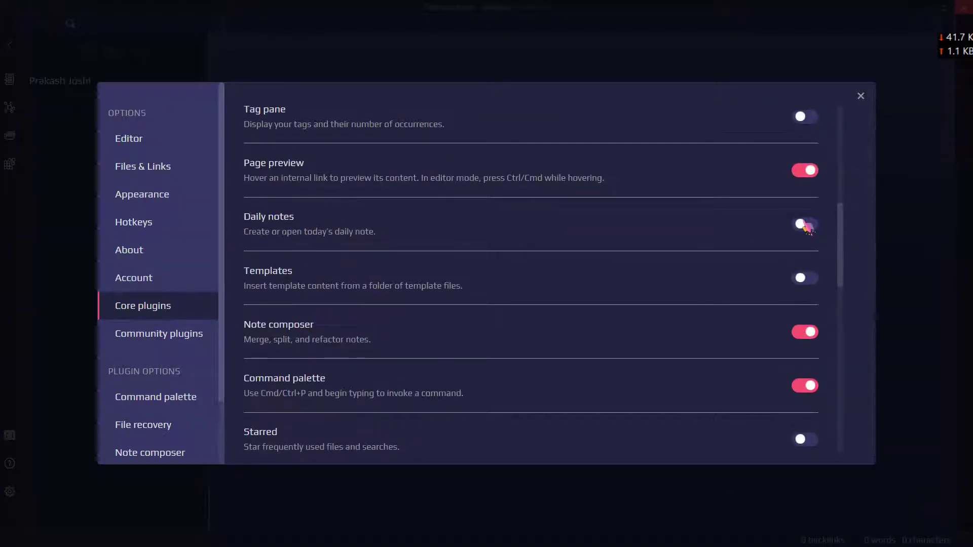
# - Create the Journal and Templates folders in the vault
pyautogui.click(862, 99)
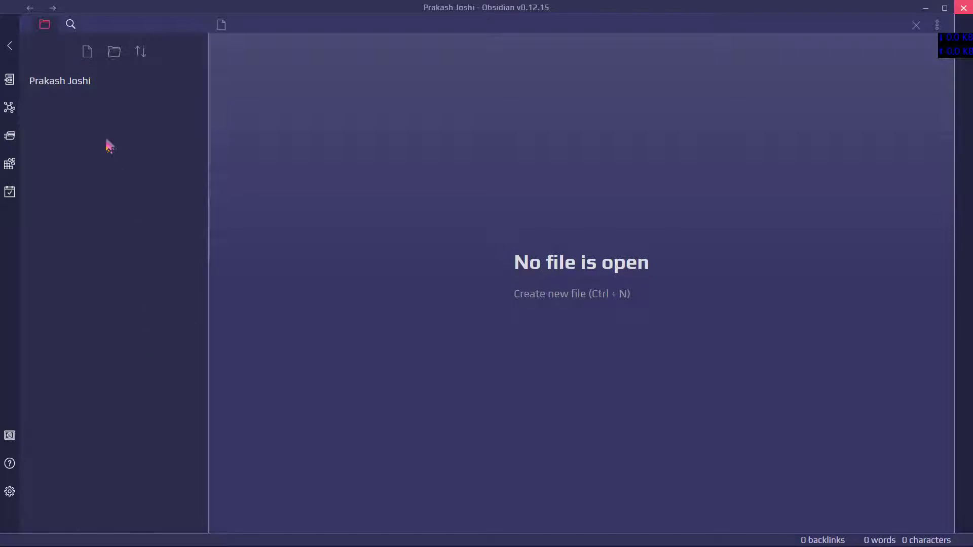
pyautogui.click(116, 60)
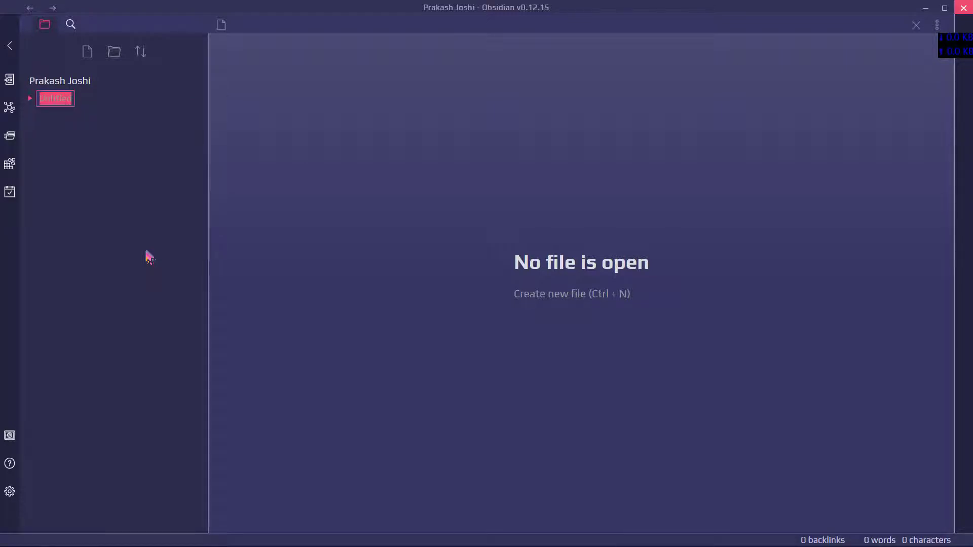
pyautogui.write('JO')
pyautogui.press('BackSpace')
pyautogui.press('BackSpace')
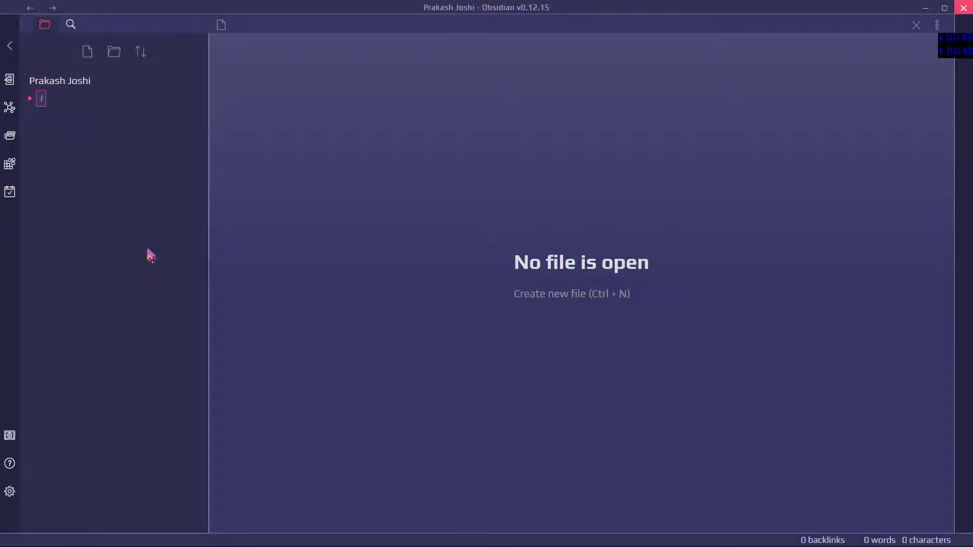
pyautogui.write('ournal')
pyautogui.press('Return')
pyautogui.click(114, 53)
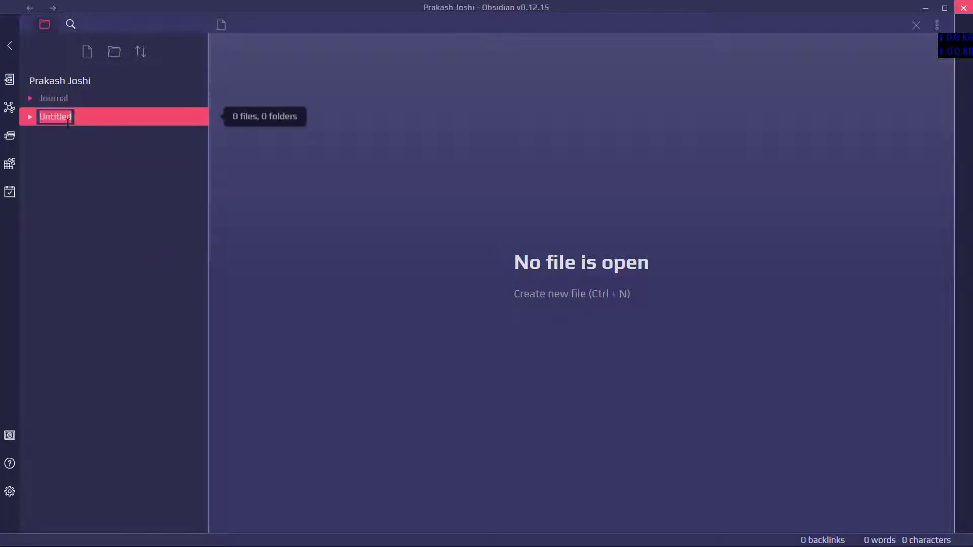
pyautogui.write('Ten')
pyautogui.press('BackSpace')
pyautogui.write('mp')
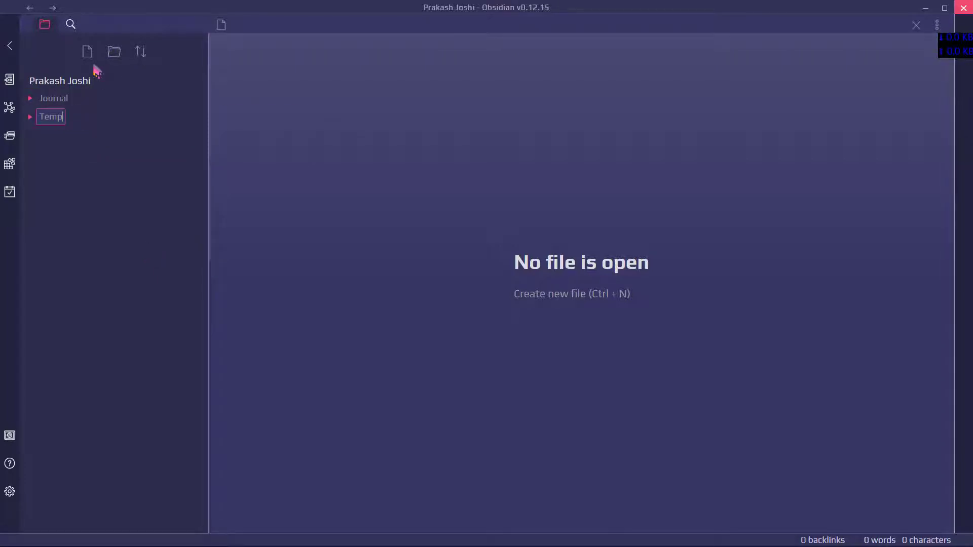
pyautogui.write('lates')
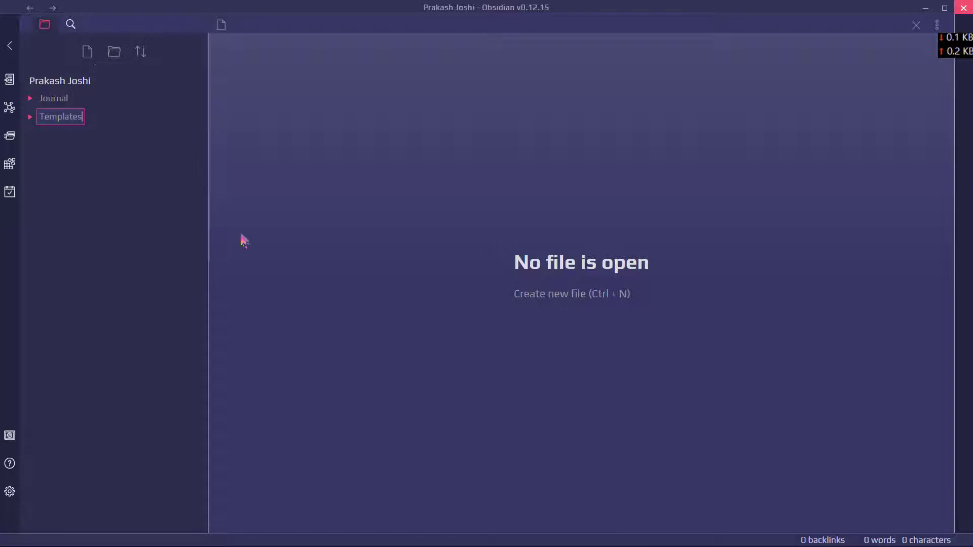
pyautogui.press('Return')
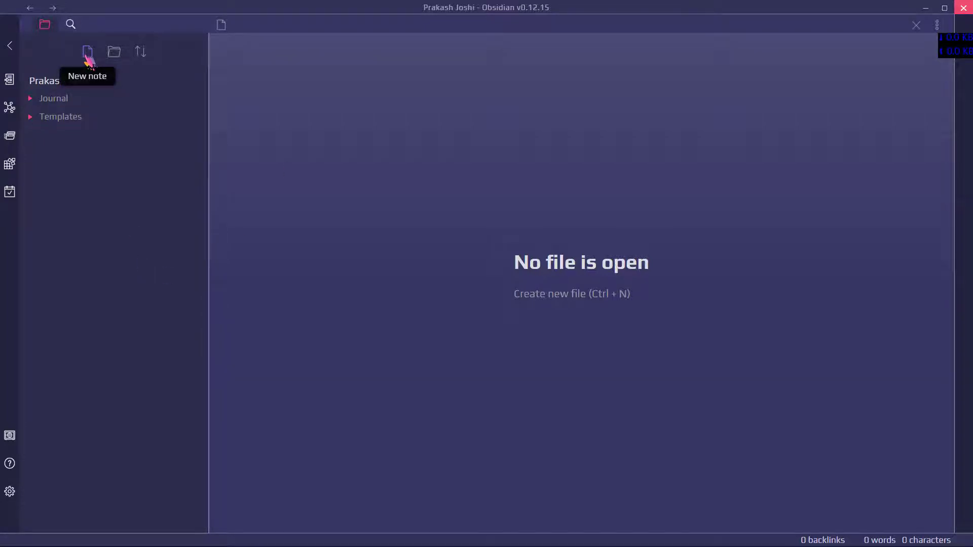
# - Create a note titled 'Daily Notes' and move it into the Templates folder
pyautogui.click(88, 55)
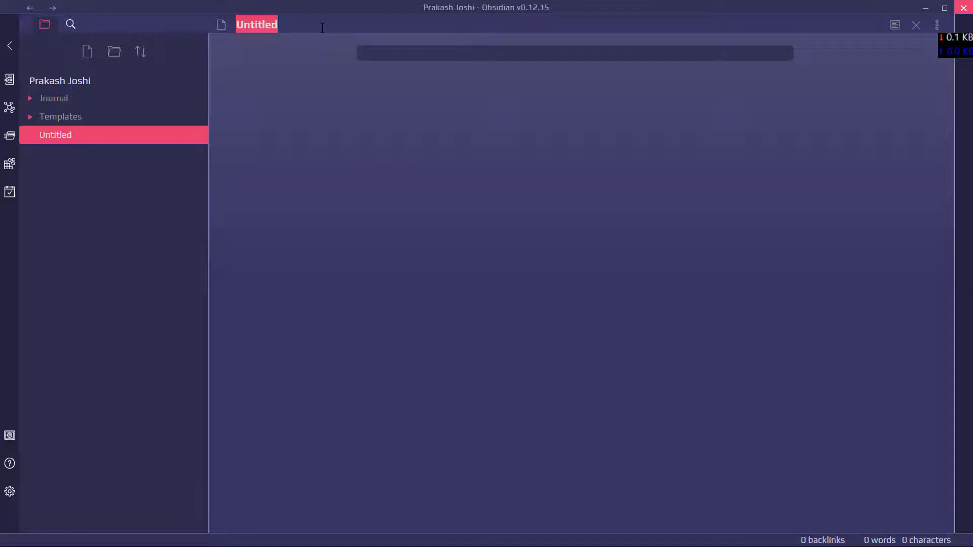
pyautogui.moveTo(322, 28); pyautogui.dragTo(236, 23)
pyautogui.write('Daily ')
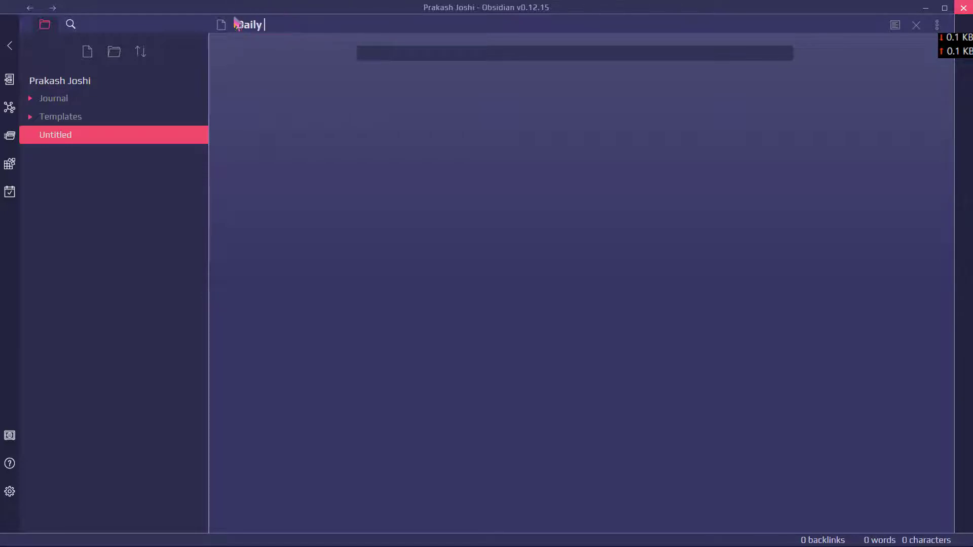
pyautogui.write('Notes')
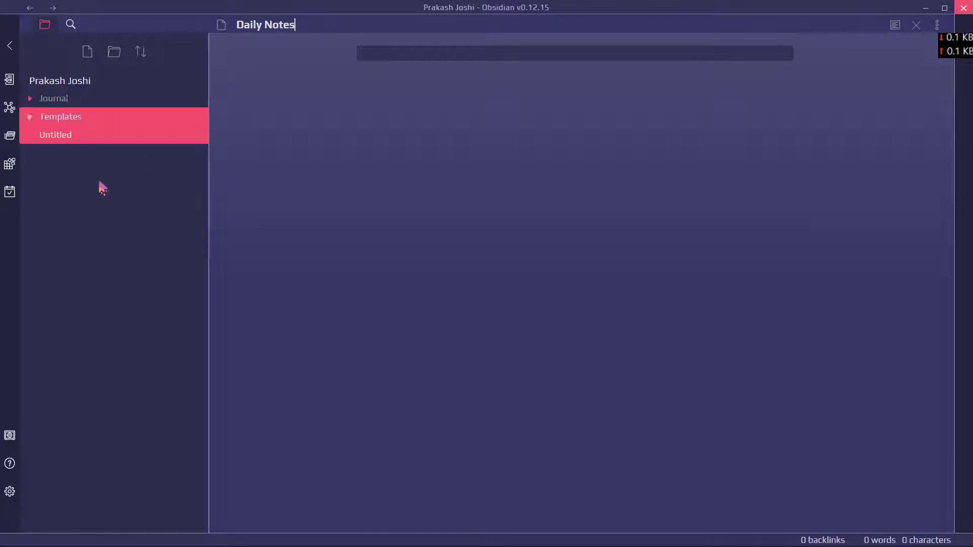
pyautogui.press('Return')
pyautogui.moveTo(95, 137); pyautogui.dragTo(98, 117)
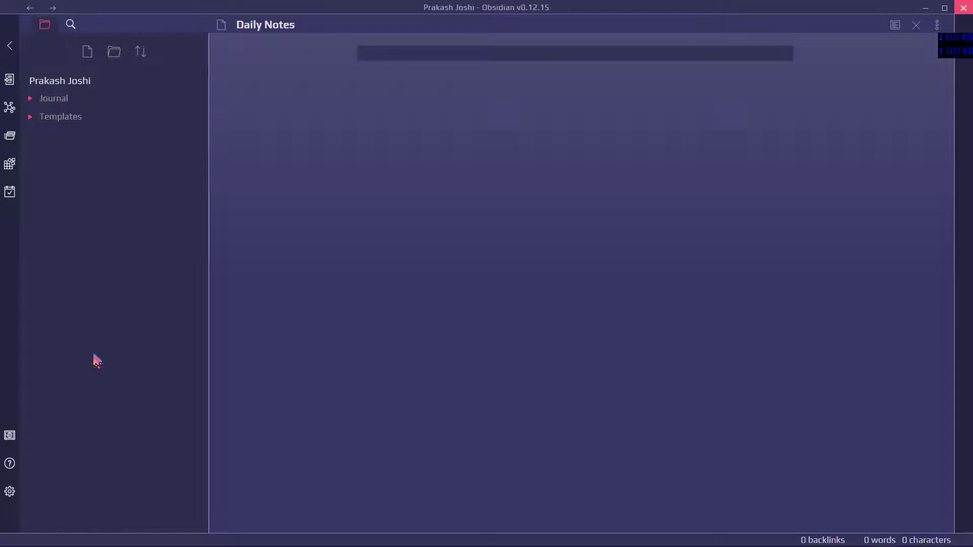
# - Set Daily notes to save new files in Journal using the Templates/Daily Notes template
pyautogui.click(9, 491)
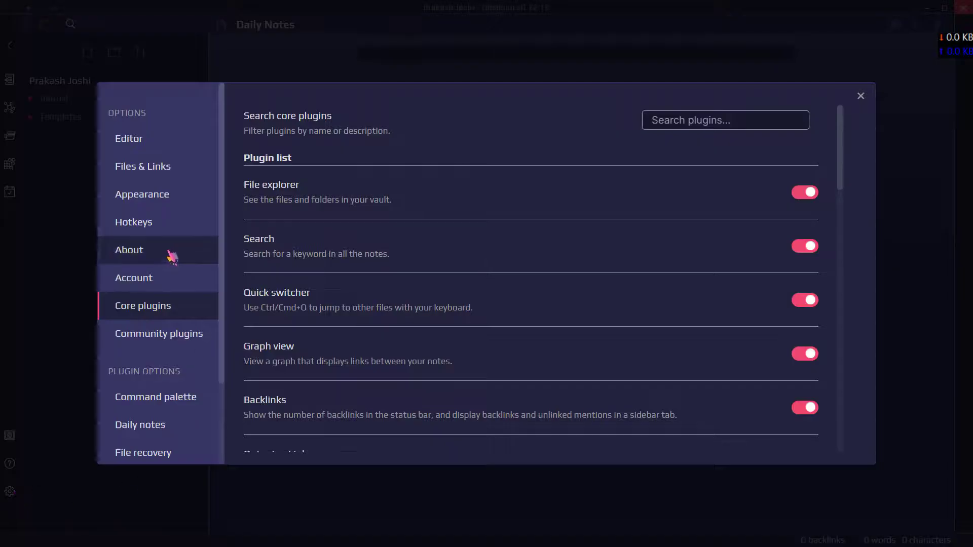
pyautogui.scroll(-1, 168, 280)
pyautogui.click(156, 332)
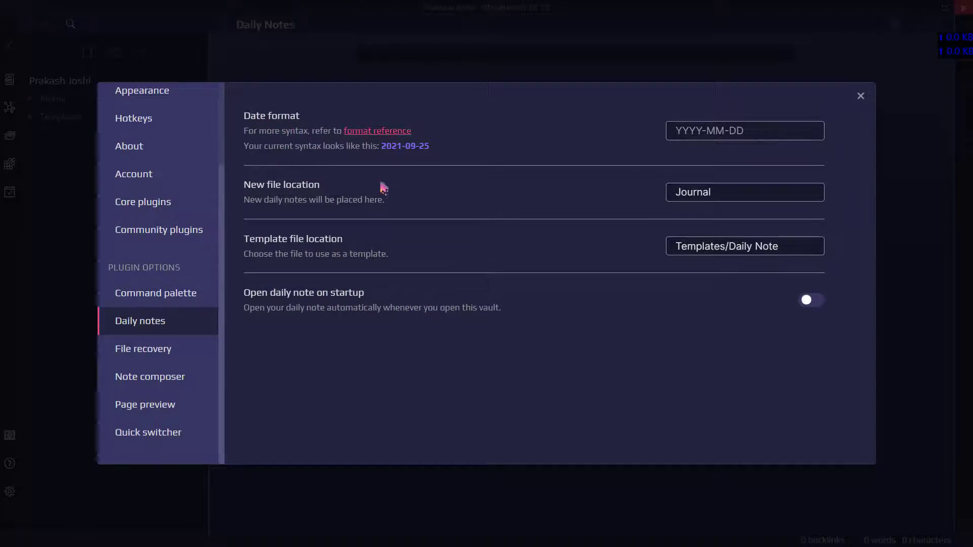
pyautogui.click(709, 197)
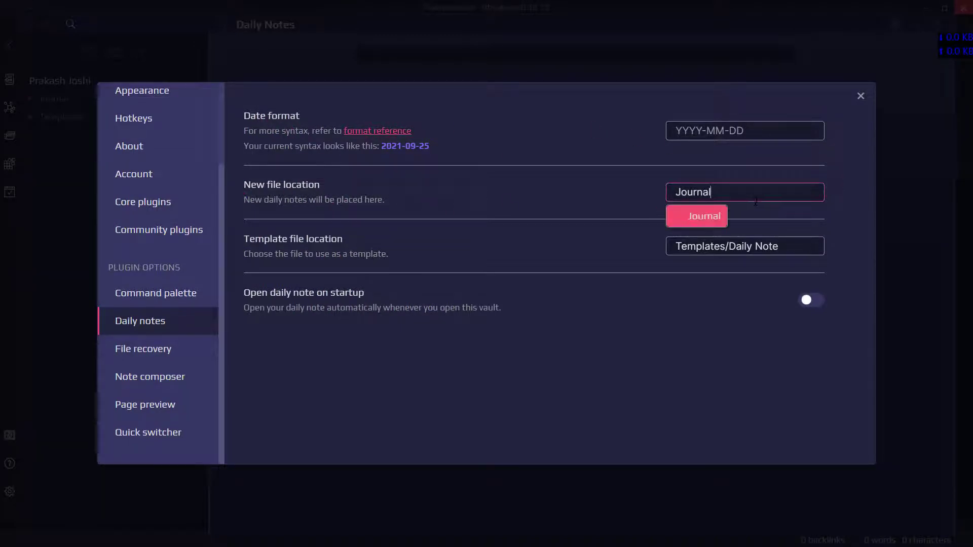
pyautogui.click(697, 222)
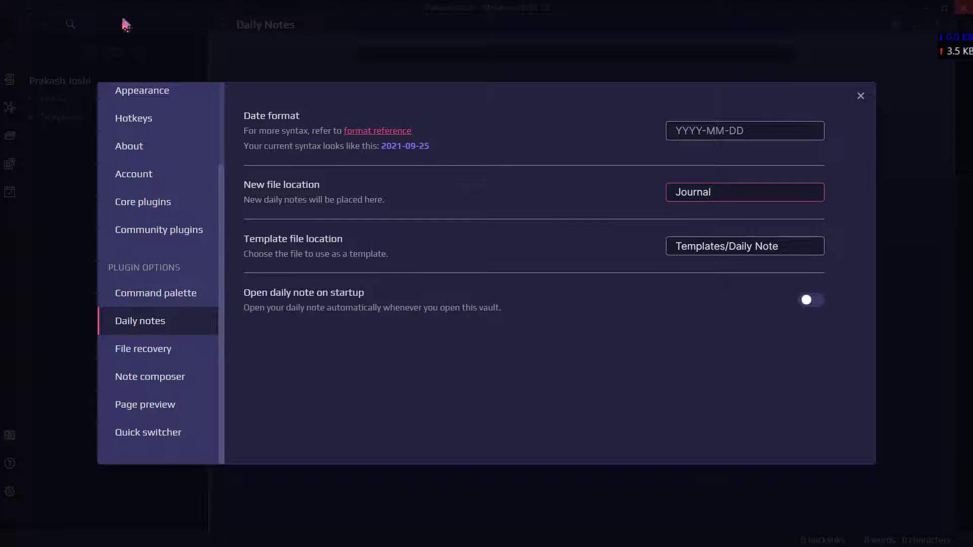
pyautogui.press('Tab')
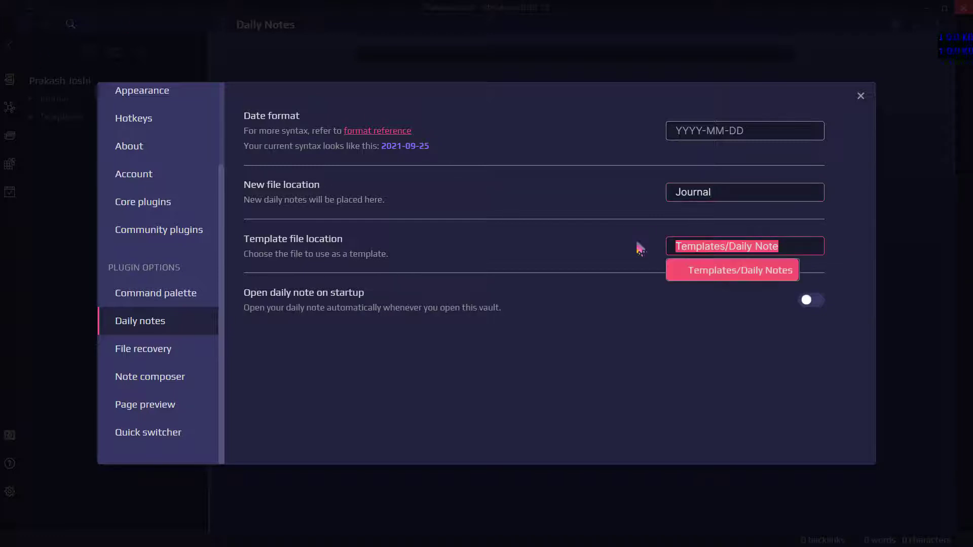
pyautogui.click(757, 278)
pyautogui.moveTo(801, 246)
pyautogui.mouseDown()
pyautogui.moveTo(728, 246)
pyautogui.moveTo(783, 247)
pyautogui.mouseUp()
pyautogui.click(728, 247)
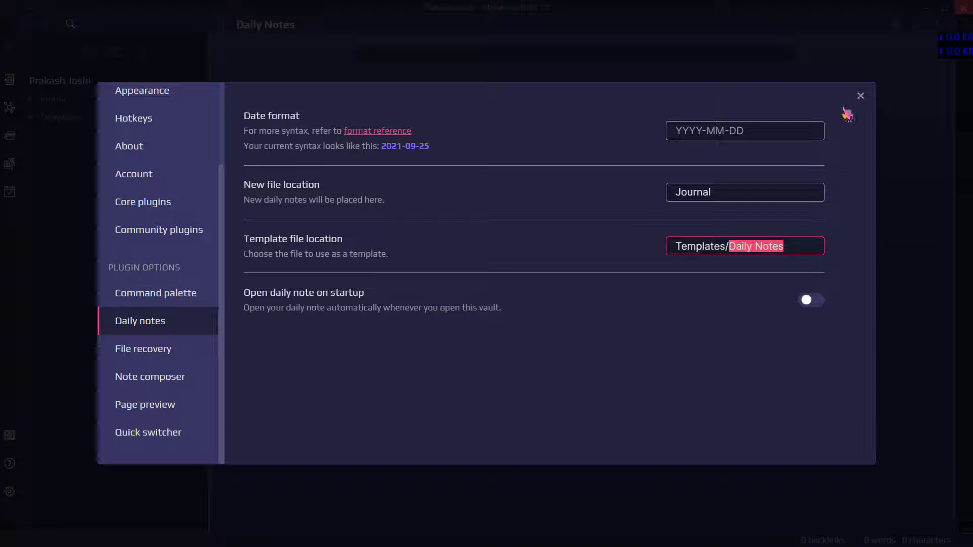
pyautogui.scroll(1, 126, 446)
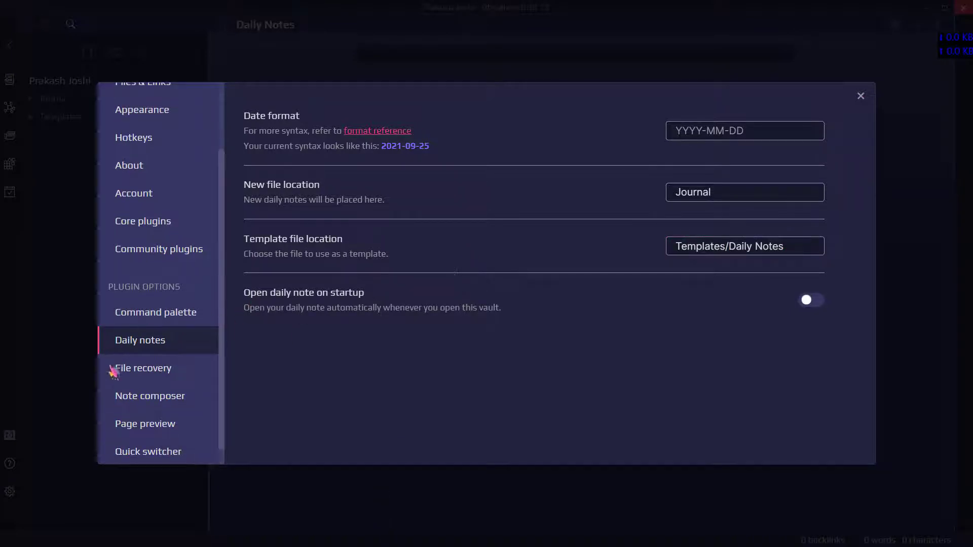
pyautogui.scroll(-1, 125, 387)
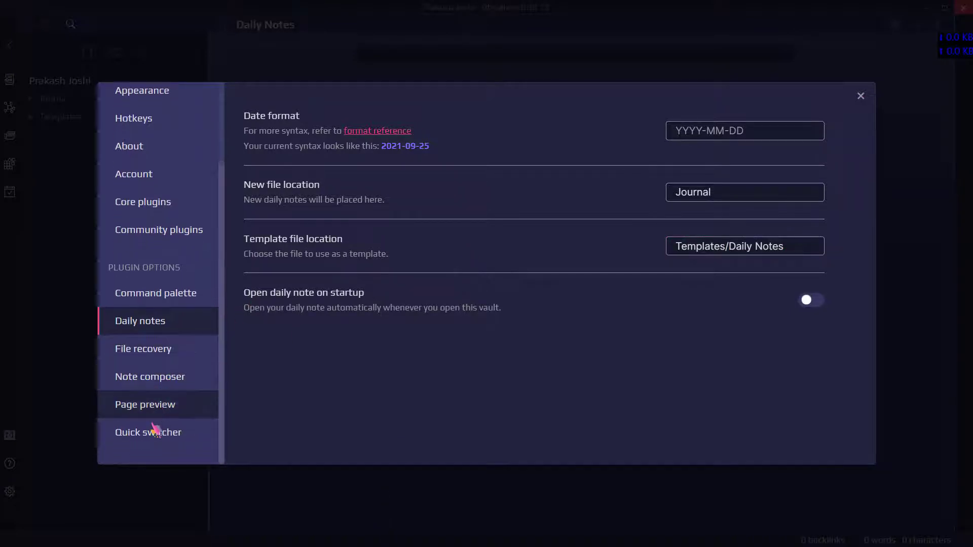
pyautogui.click(180, 237)
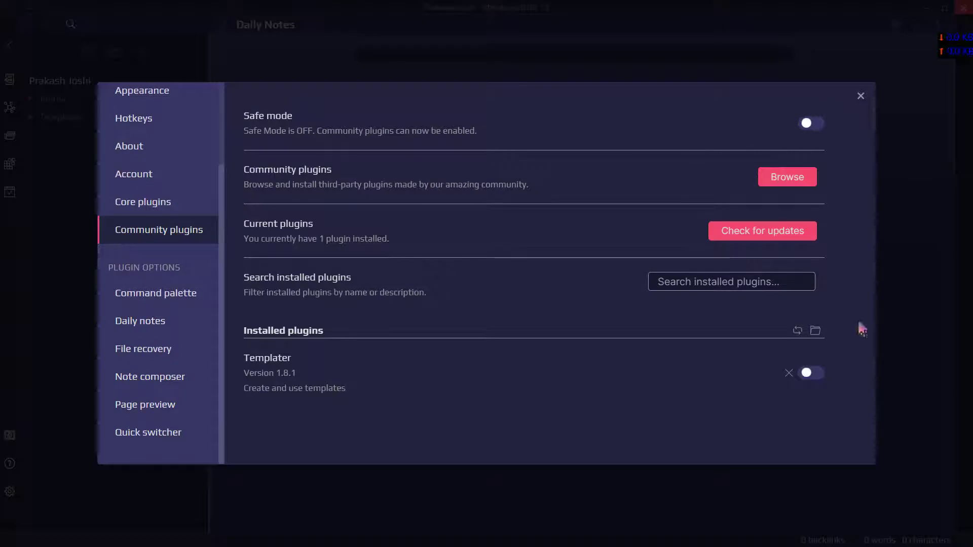
# - Enable Templater with template folder /Templates and trigger on new file creation
pyautogui.click(817, 375)
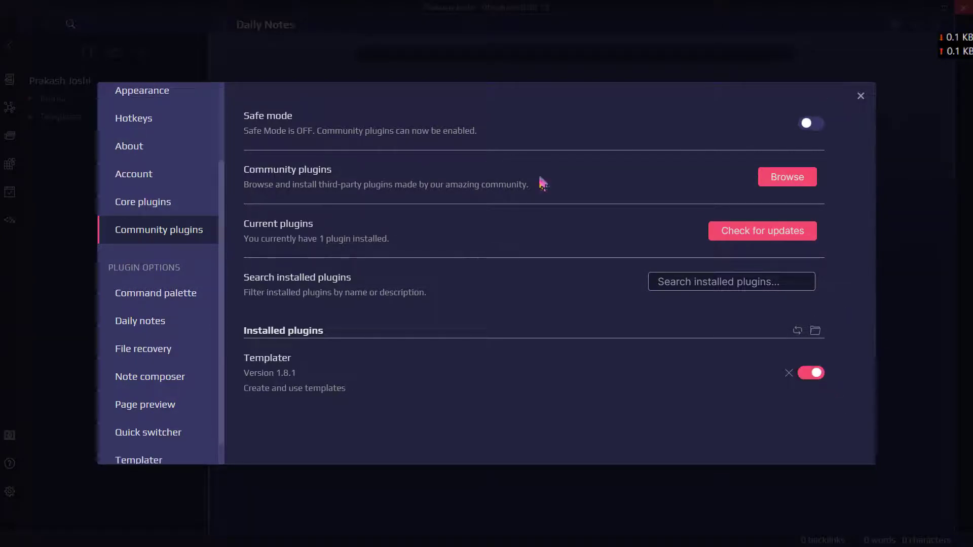
pyautogui.scroll(-1, 200, 332)
pyautogui.click(156, 430)
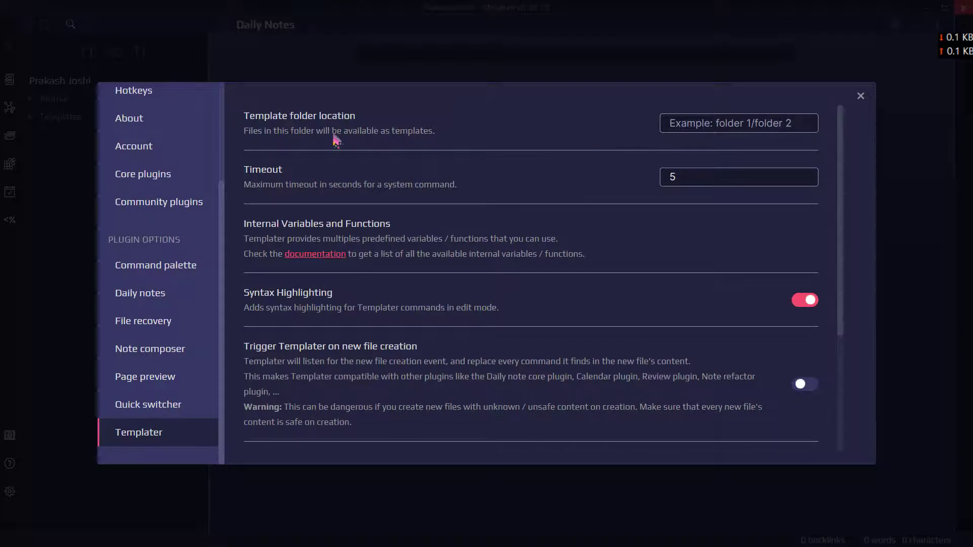
pyautogui.click(721, 120)
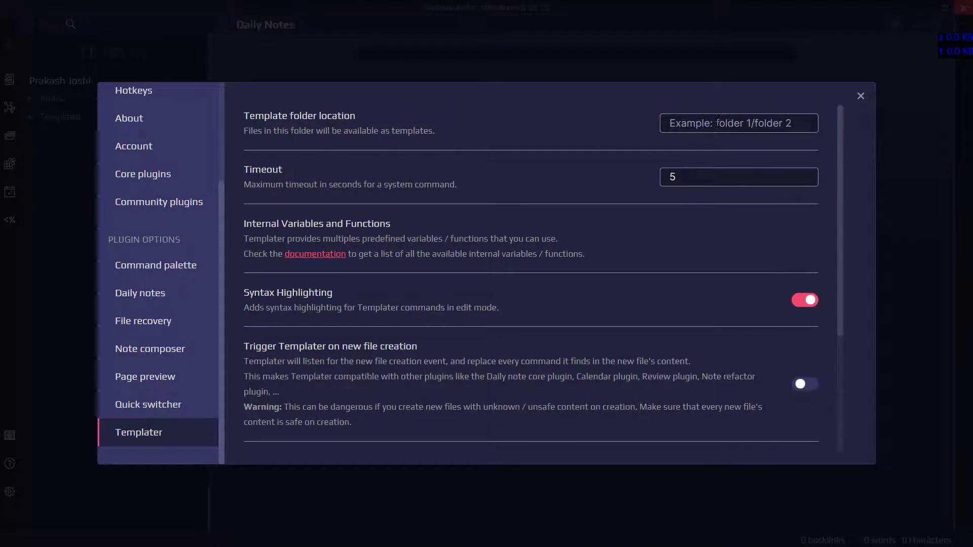
pyautogui.write('/')
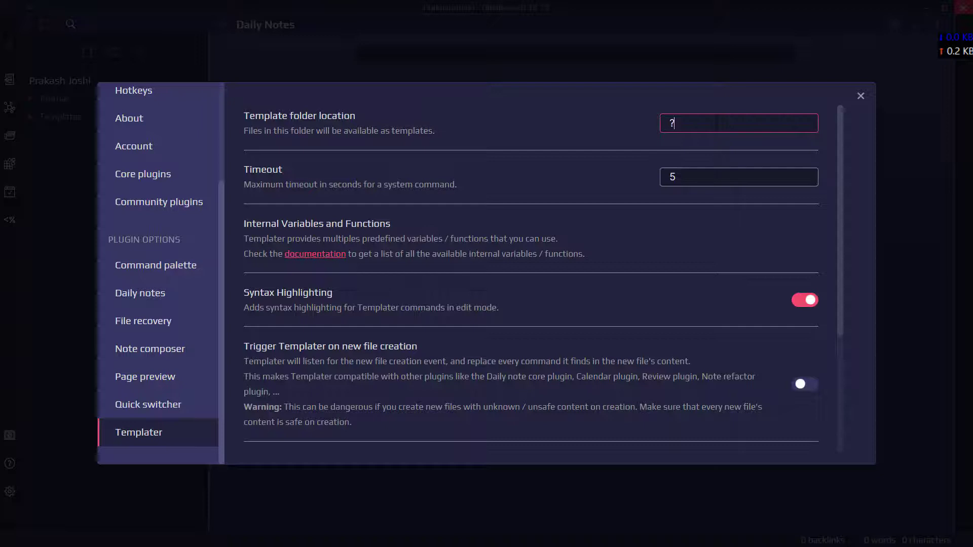
pyautogui.press('BackSpace')
pyautogui.write('/Tem')
pyautogui.write('plates')
pyautogui.scroll(-1, 332, 353)
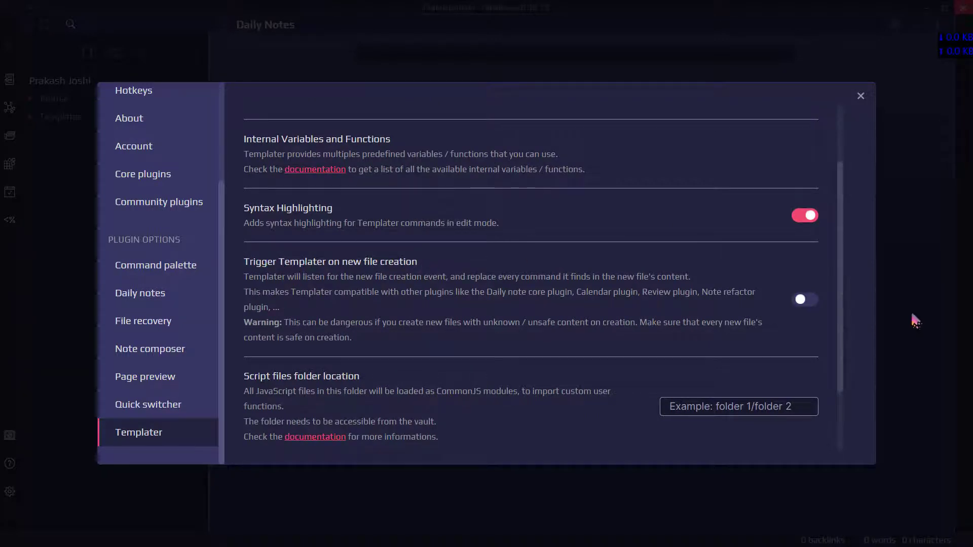
pyautogui.click(804, 300)
pyautogui.scroll(-2, 790, 304)
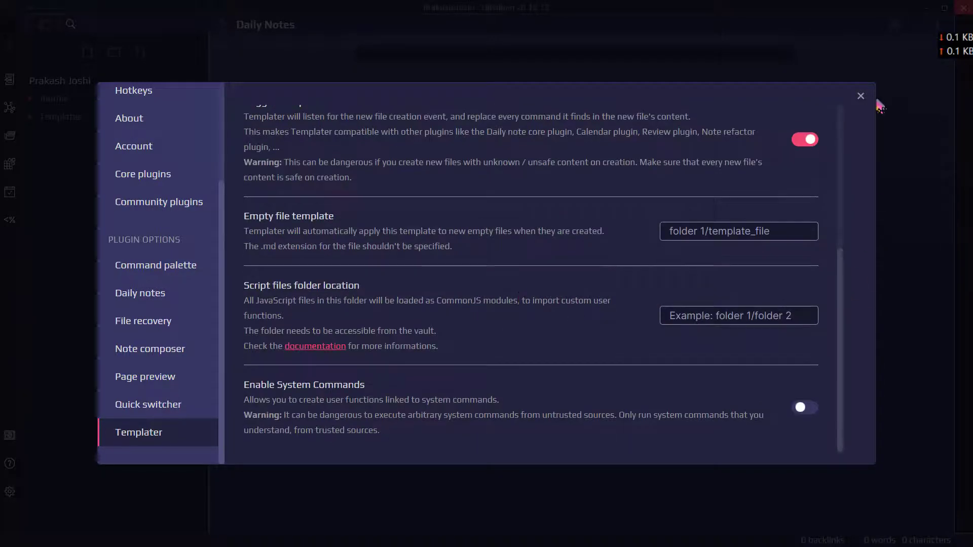
pyautogui.click(861, 96)
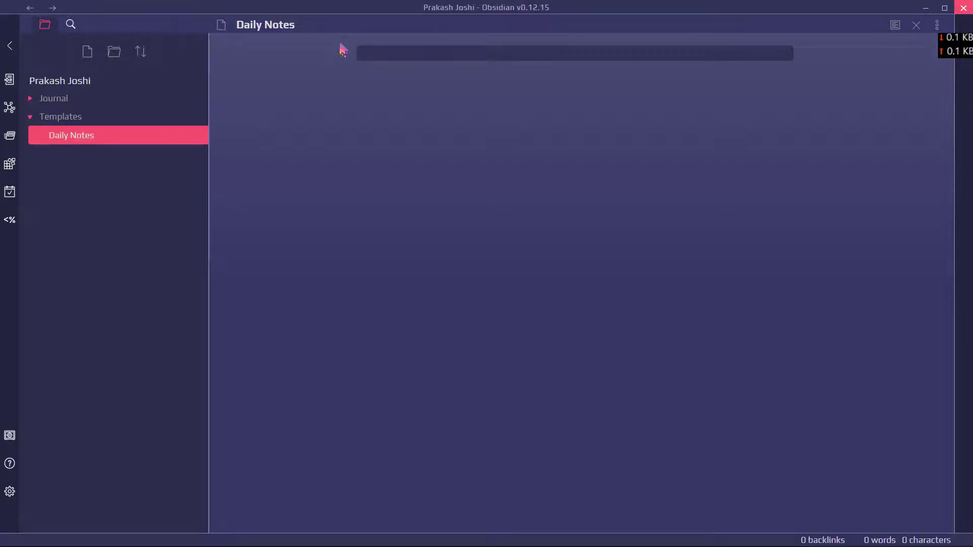
pyautogui.write('<')
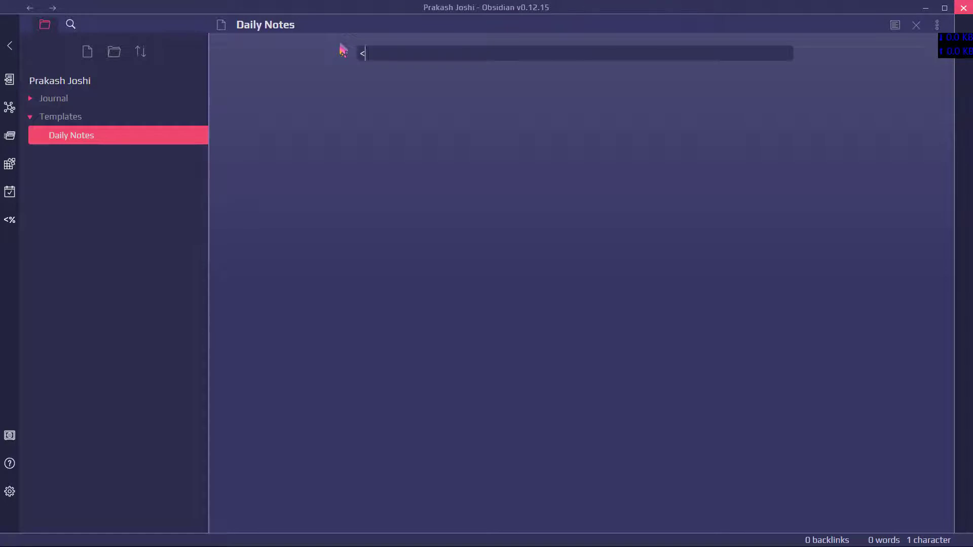
pyautogui.write('% tp.d')
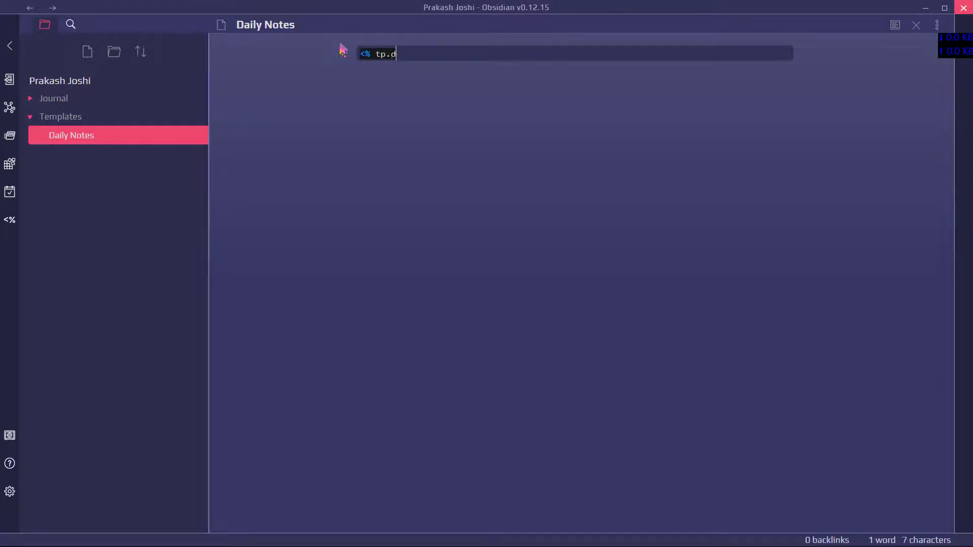
pyautogui.write('ate. now')
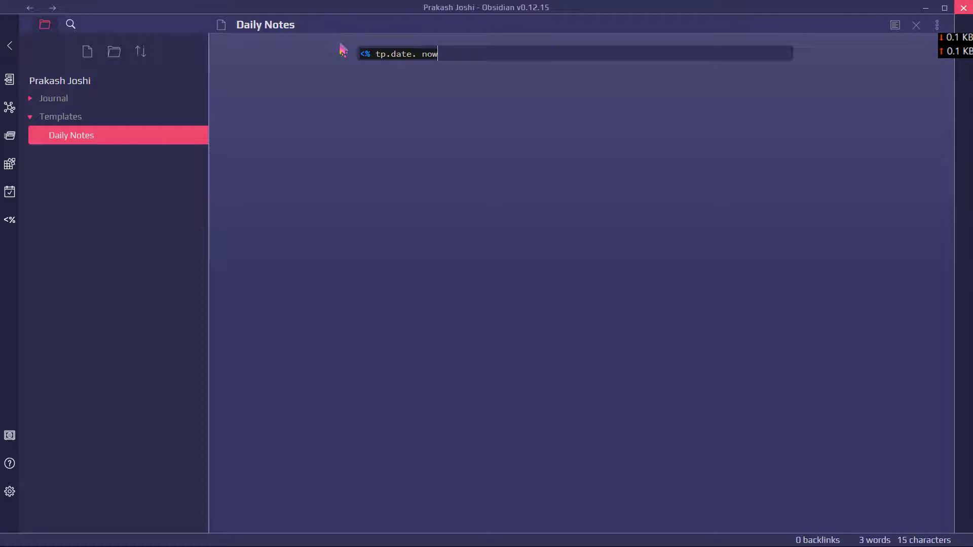
# - Write <% tp.date.now () %> on the template's first line, correcting typos
pyautogui.press('BackSpace')
pyautogui.press('BackSpace')
pyautogui.write('now ')
pyautogui.write('(0')
pyautogui.press('BackSpace')
pyautogui.write('%')
pyautogui.press('BackSpace')
pyautogui.press('BackSpace')
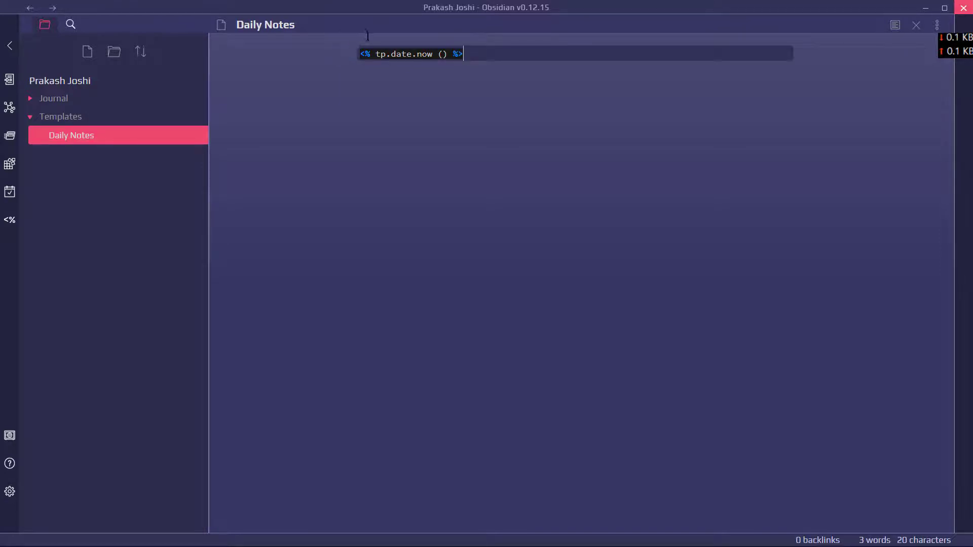
pyautogui.moveTo(484, 52); pyautogui.dragTo(375, 46)
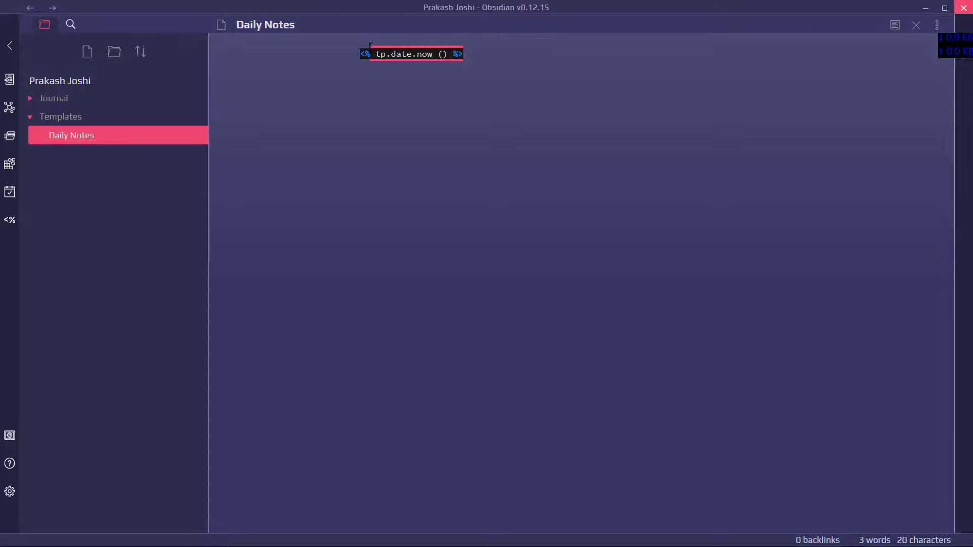
pyautogui.click(440, 53)
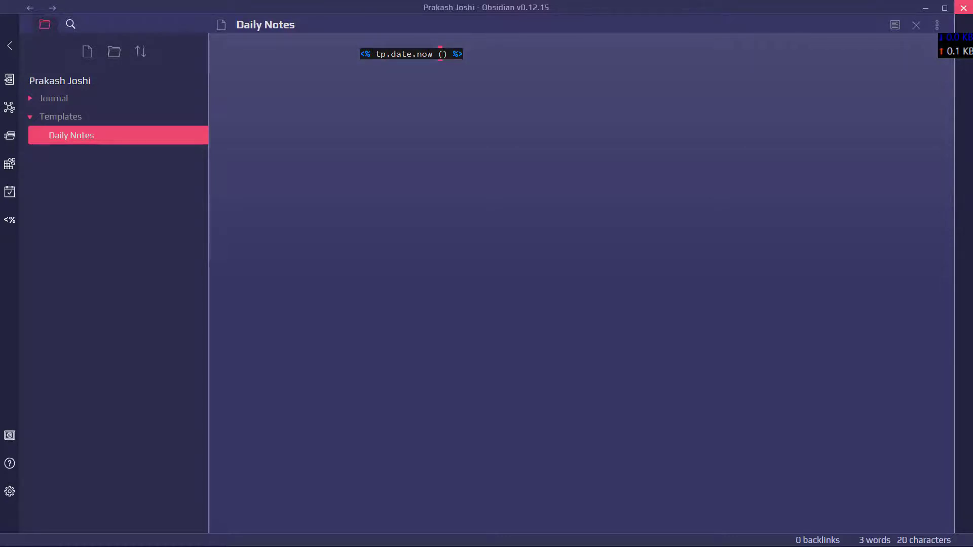
pyautogui.moveTo(441, 53); pyautogui.dragTo(417, 53)
pyautogui.click(401, 53)
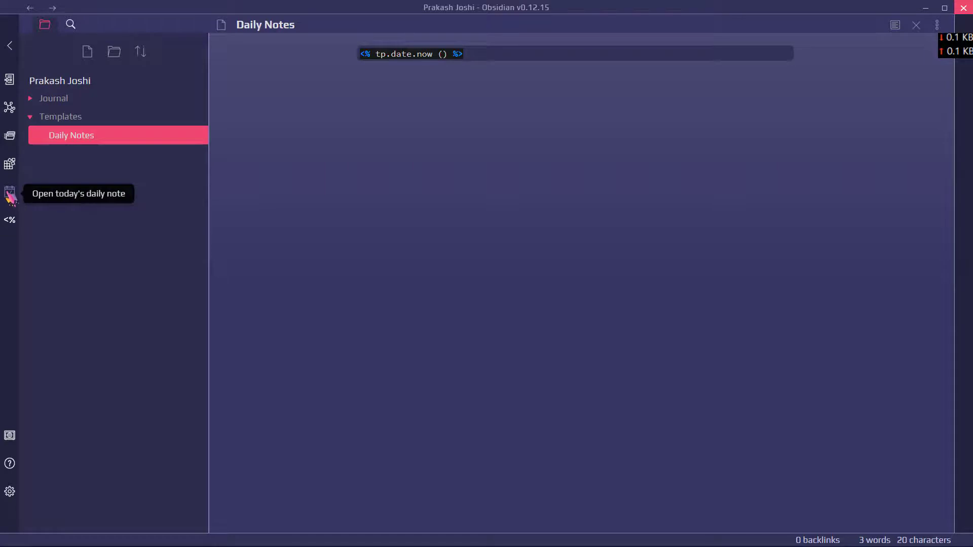
# - Generate today's note, check it shows 2021-09-25, and reopen the Daily Notes template
pyautogui.moveTo(381, 54); pyautogui.dragTo(439, 55)
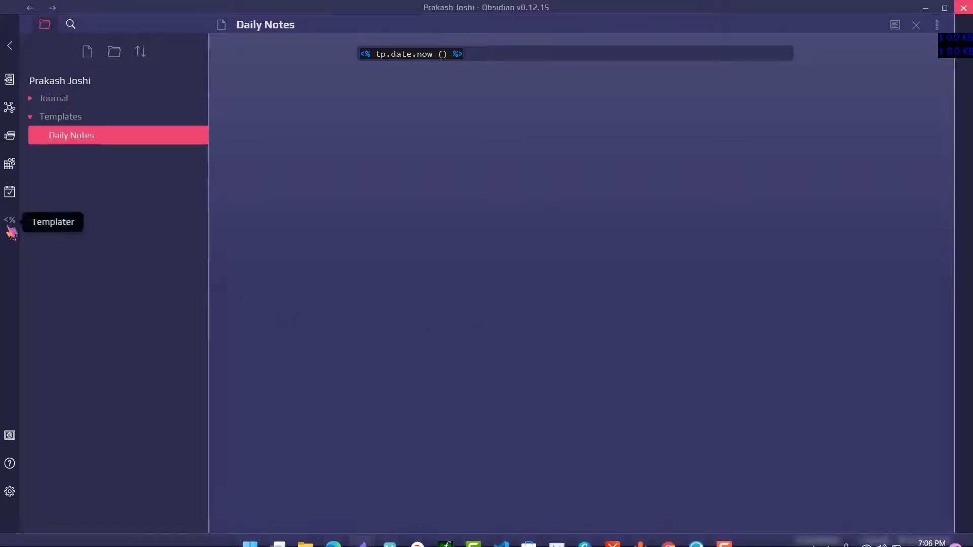
pyautogui.click(9, 194)
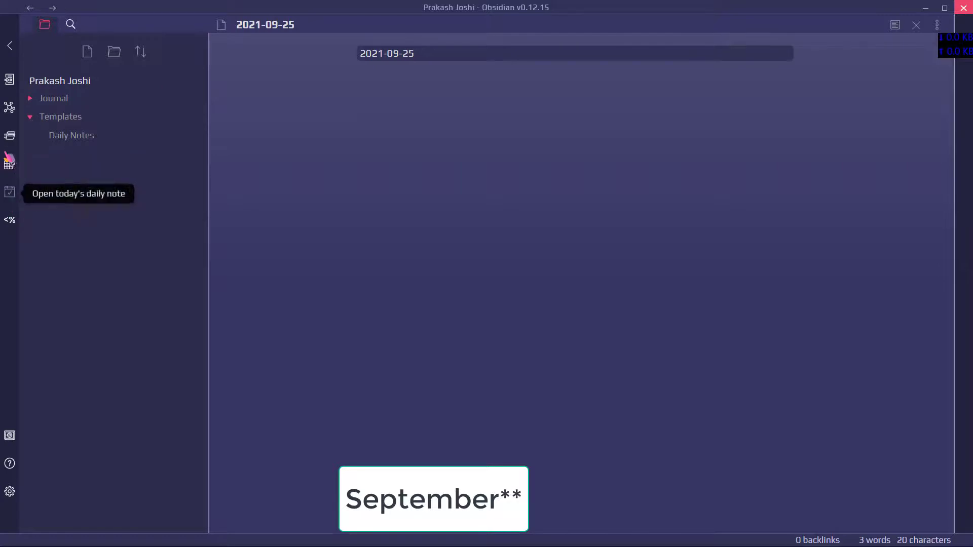
pyautogui.click(63, 136)
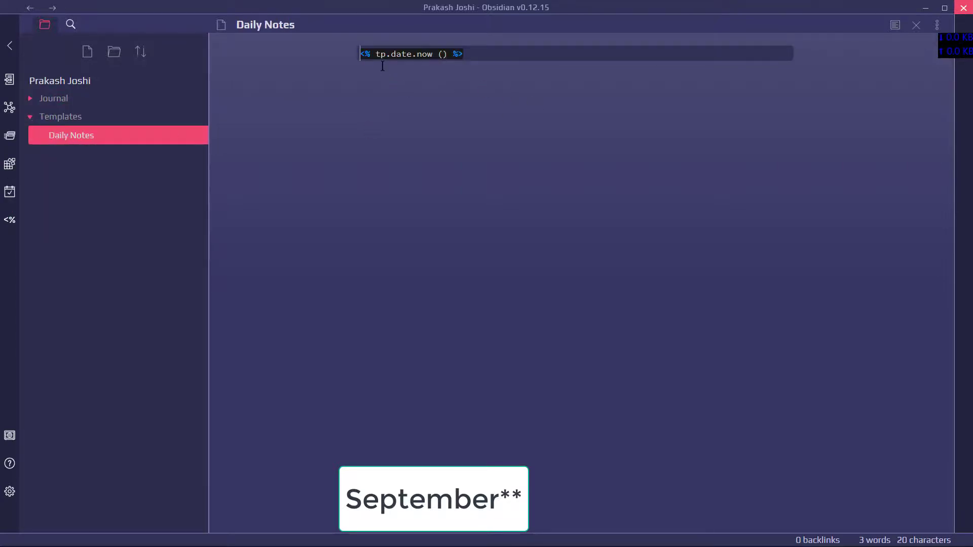
pyautogui.write('#')
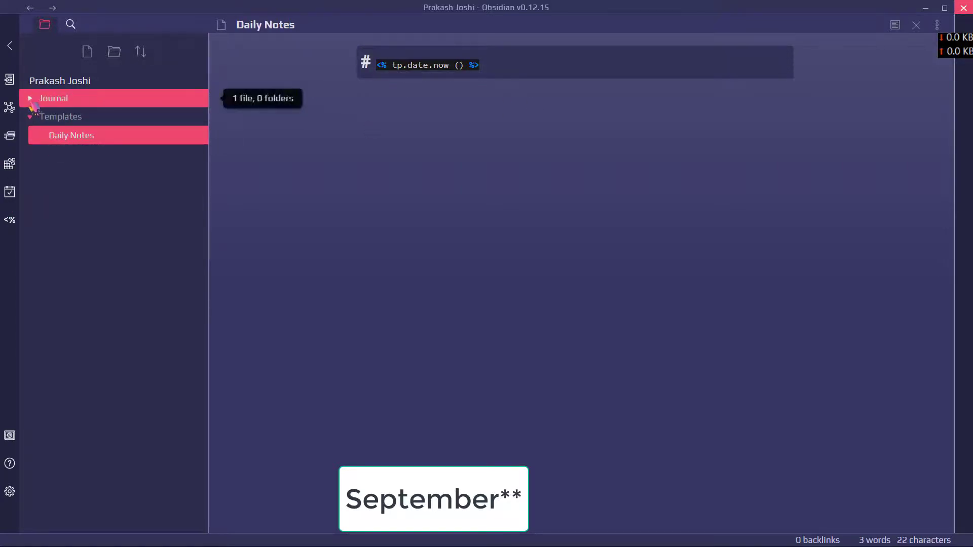
# - Delete the old Journal note, regenerate it as '# 2021-09-25', and start a new template line
pyautogui.click(34, 100)
pyautogui.rightClick(73, 116)
pyautogui.click(114, 150)
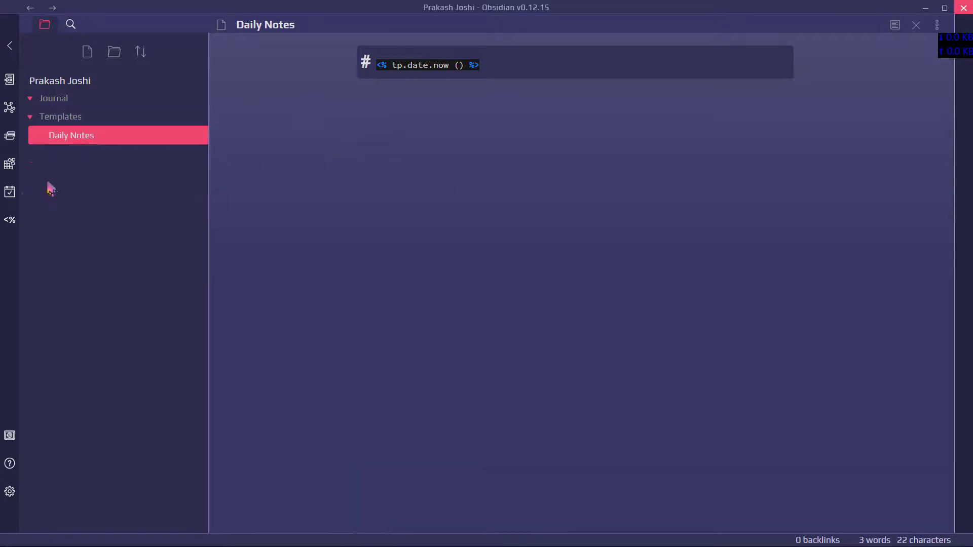
pyautogui.click(10, 193)
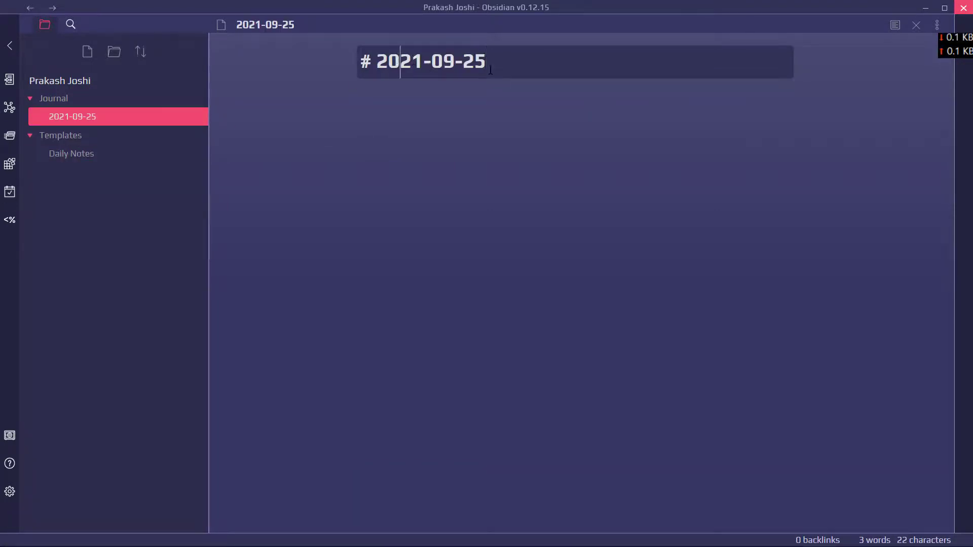
pyautogui.click(71, 155)
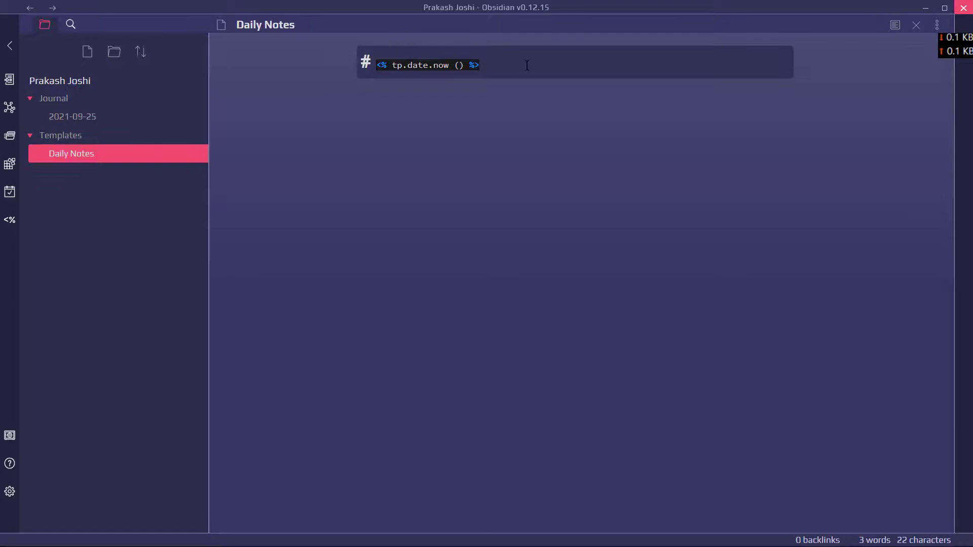
pyautogui.press('Return')
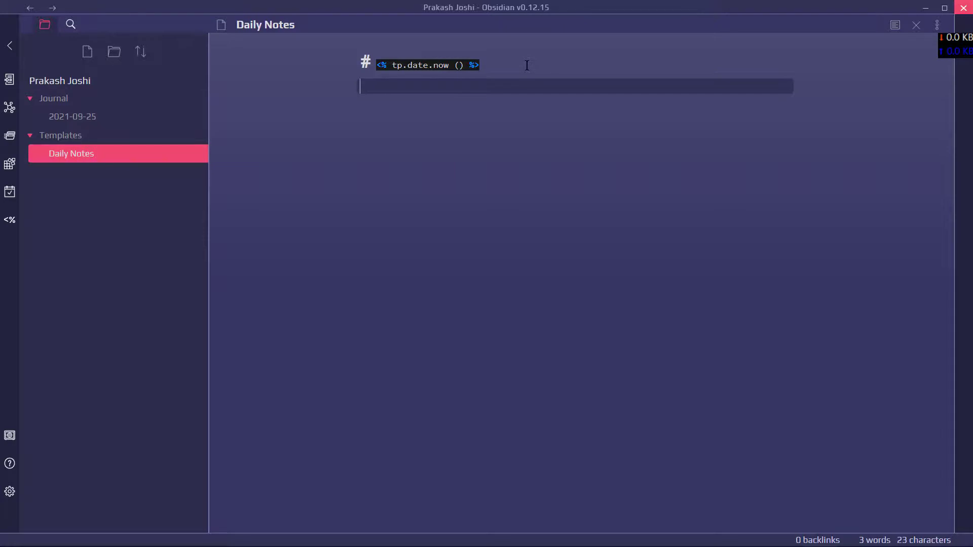
pyautogui.write('[[<')
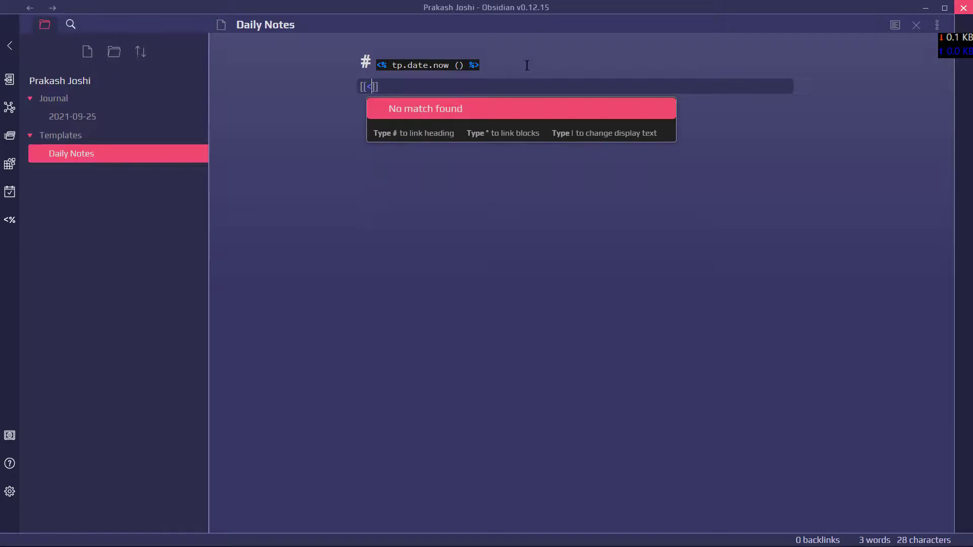
# - Enter the link [[ <% tp.date.yesterday () %> ]] on the second template line
pyautogui.press('BackSpace')
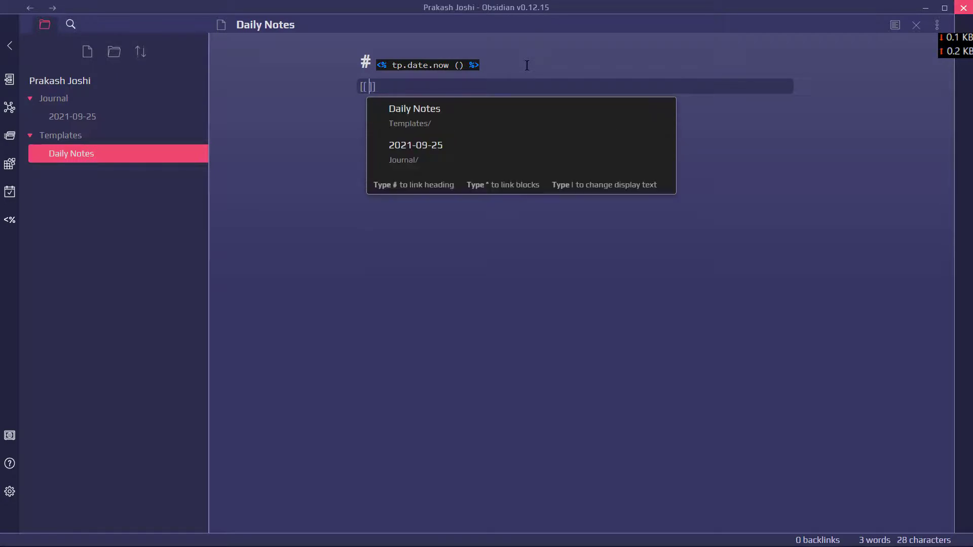
pyautogui.write('<')
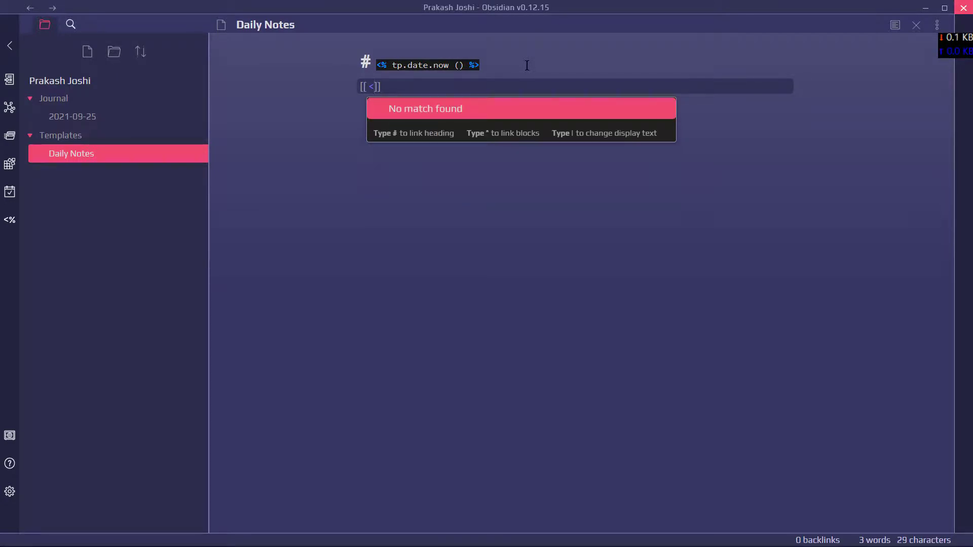
pyautogui.write('%')
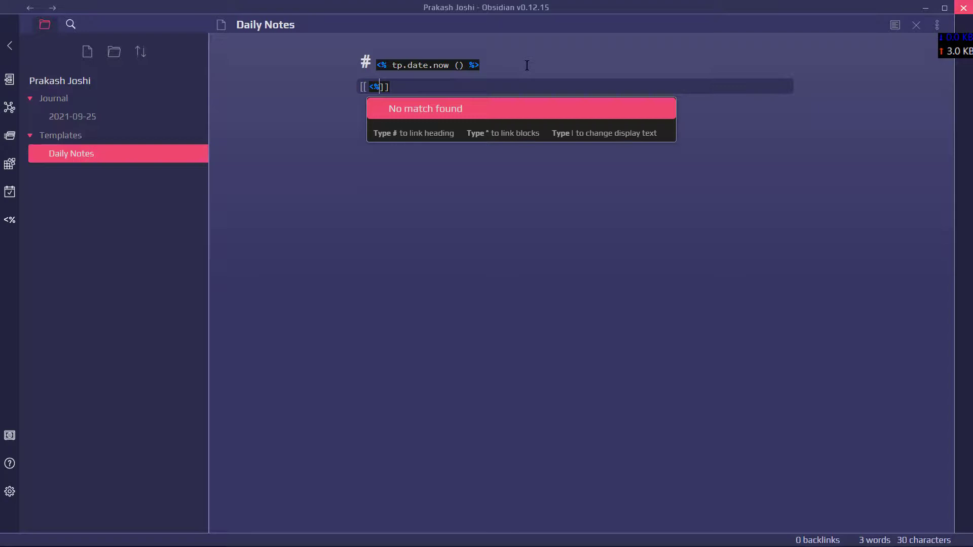
pyautogui.write(' tp')
pyautogui.write('.date. ')
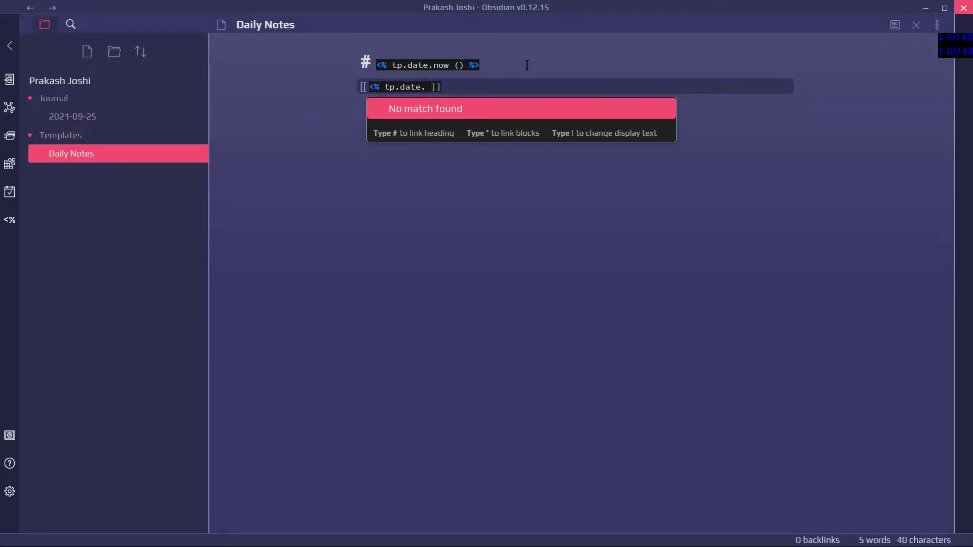
pyautogui.write('yest')
pyautogui.write('erday')
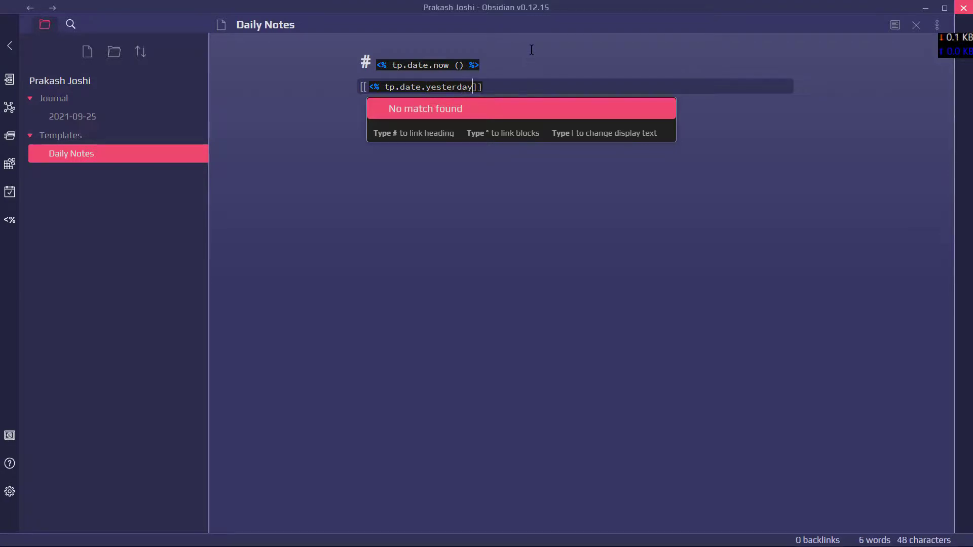
pyautogui.write(' (')
pyautogui.click(487, 87)
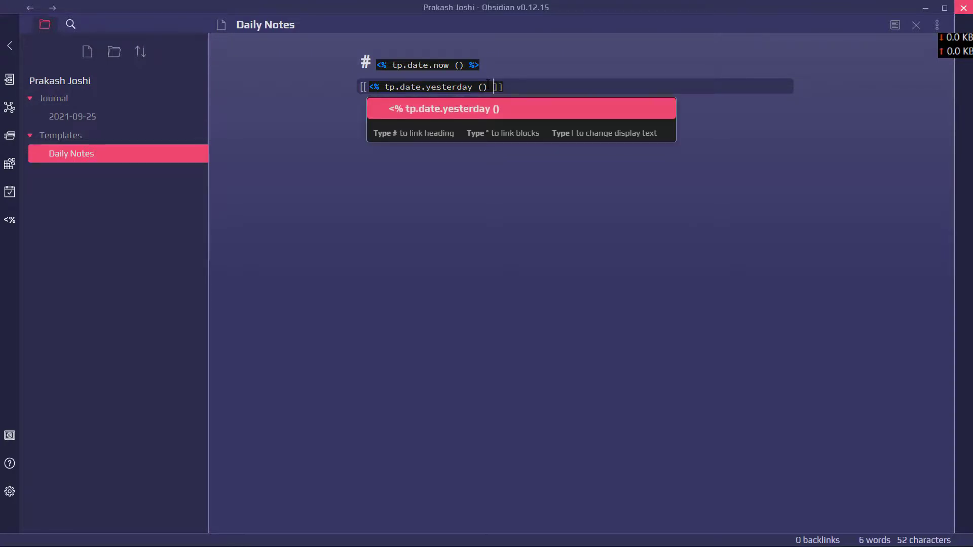
pyautogui.write('%')
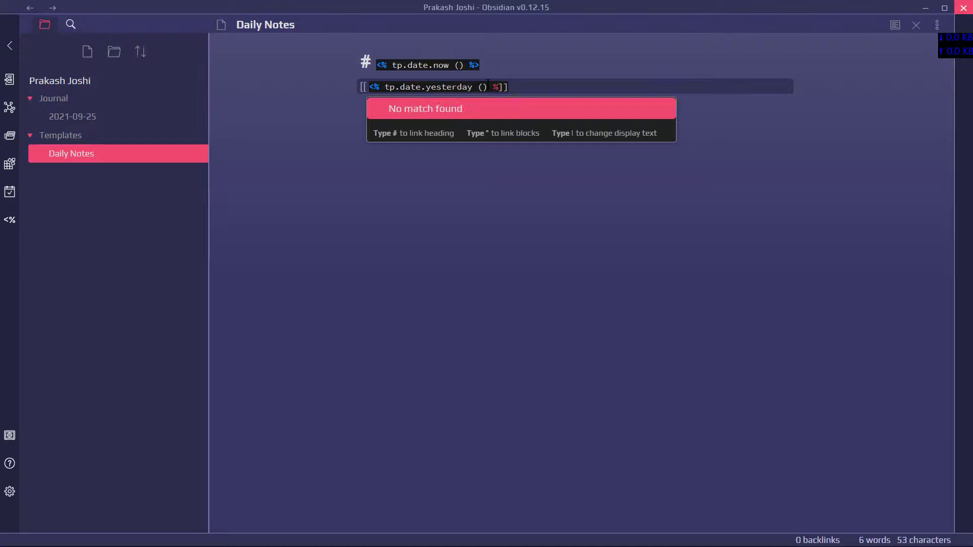
pyautogui.write('>')
# - Delete and regenerate the 2021-09-25 note, check its 2021-09-24 link, and return to Daily Notes
pyautogui.click(547, 87)
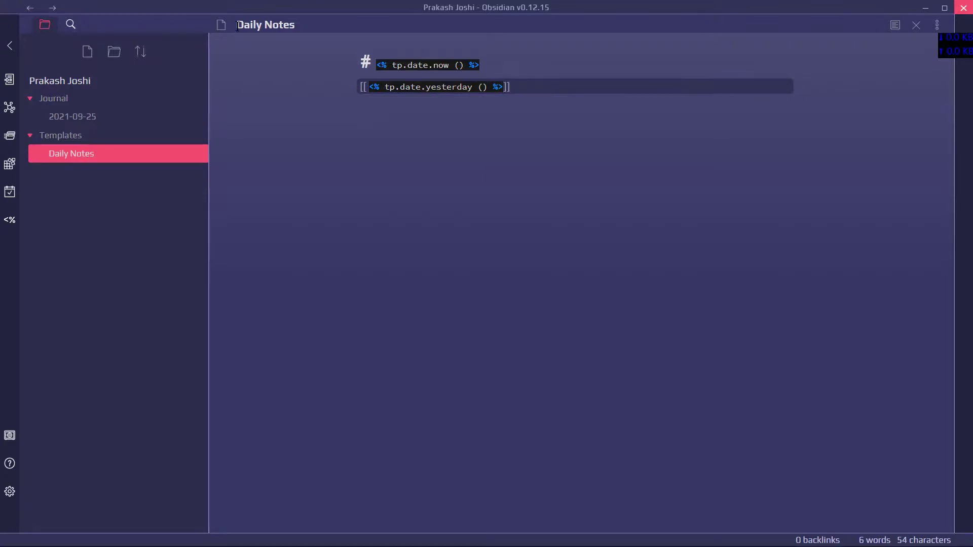
pyautogui.rightClick(84, 120)
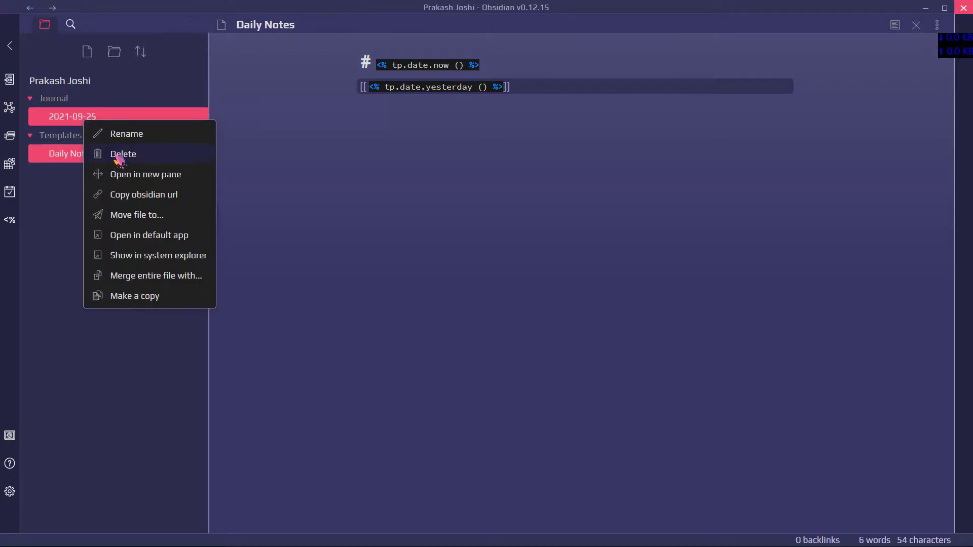
pyautogui.click(119, 155)
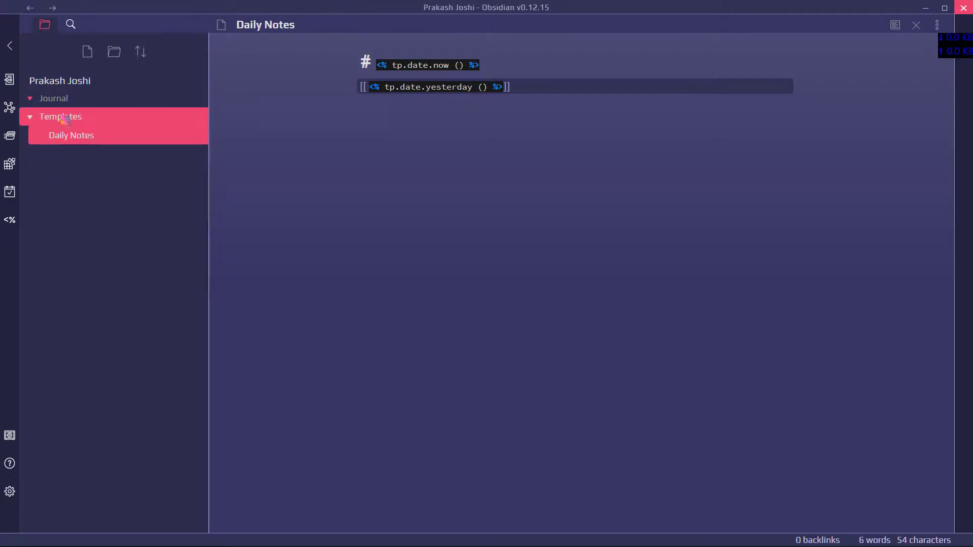
pyautogui.click(13, 195)
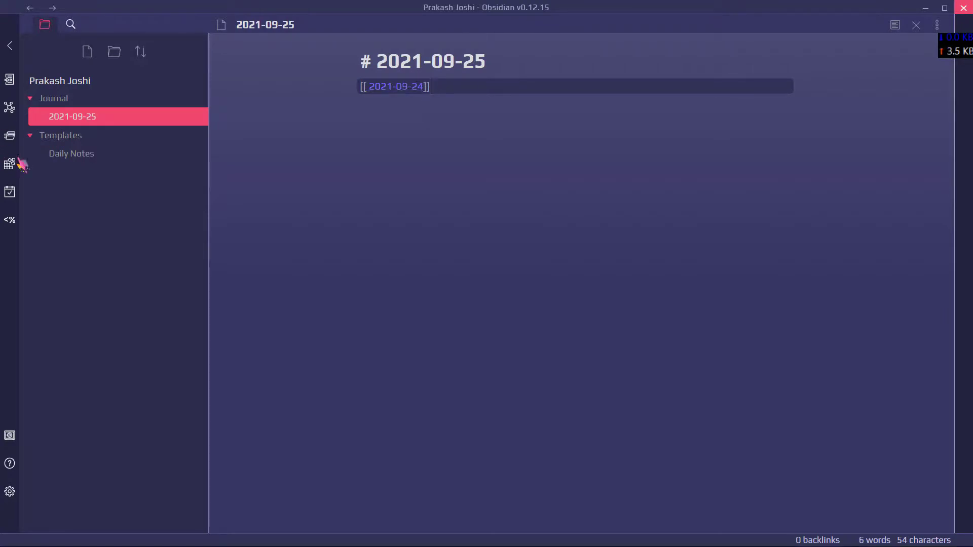
pyautogui.click(170, 160)
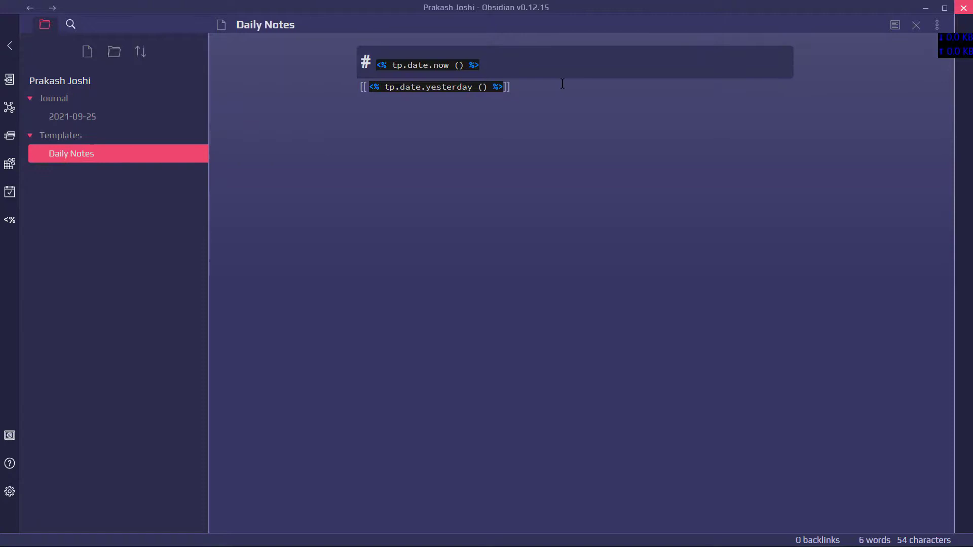
# - Enter <% tp.date.tomorrow () %> inside the second [[ ]] link on line two, correcting typos
pyautogui.click(536, 95)
pyautogui.write('-')
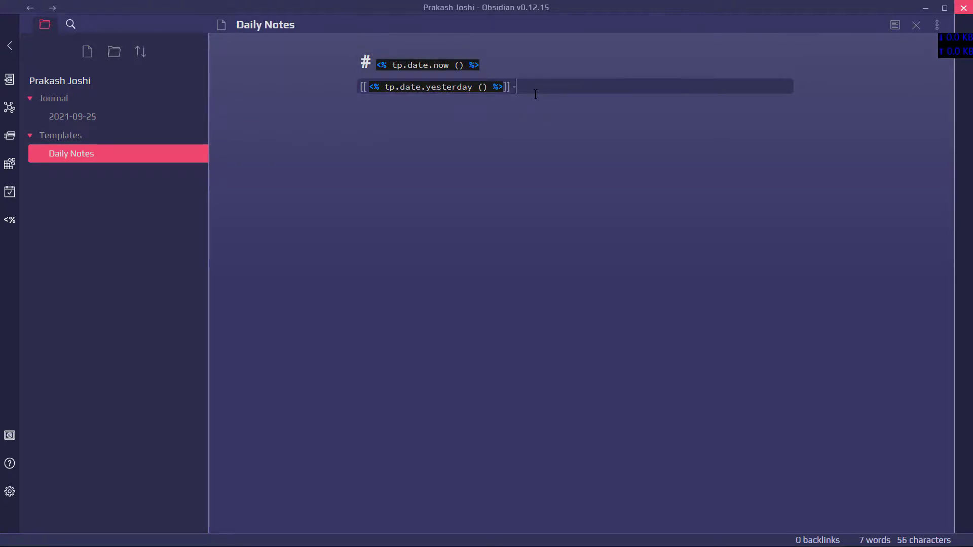
pyautogui.write(' [[')
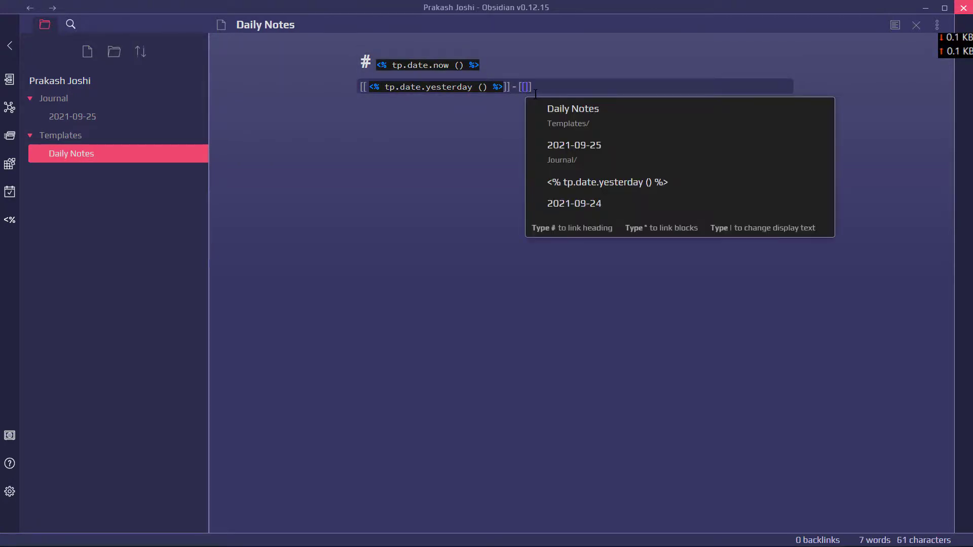
pyautogui.write('tp')
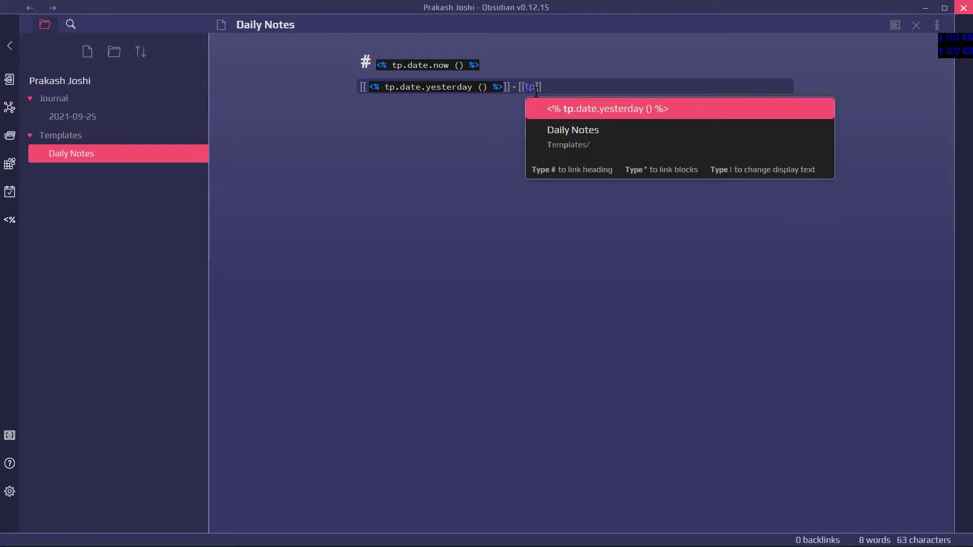
pyautogui.press('BackSpace')
pyautogui.press('BackSpace')
pyautogui.write('tp.date')
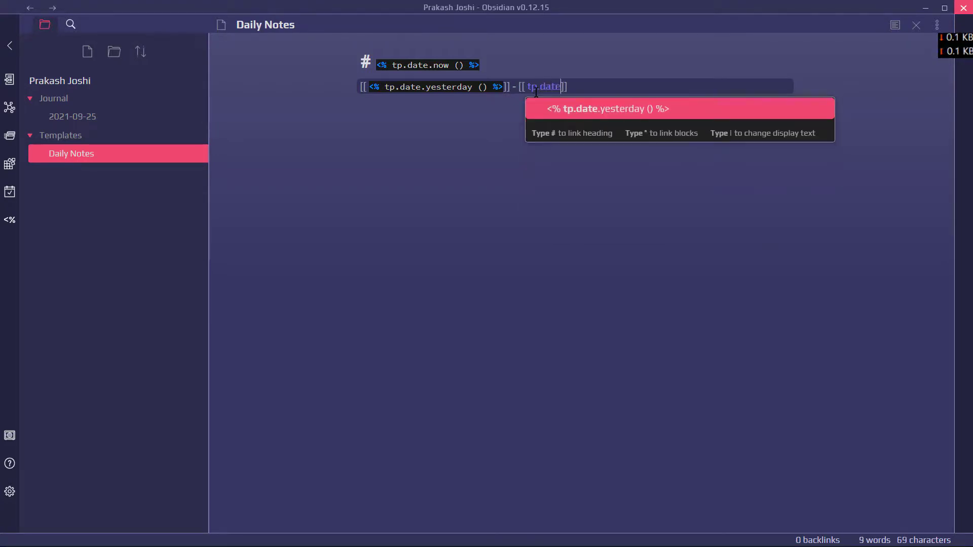
pyautogui.write('.to')
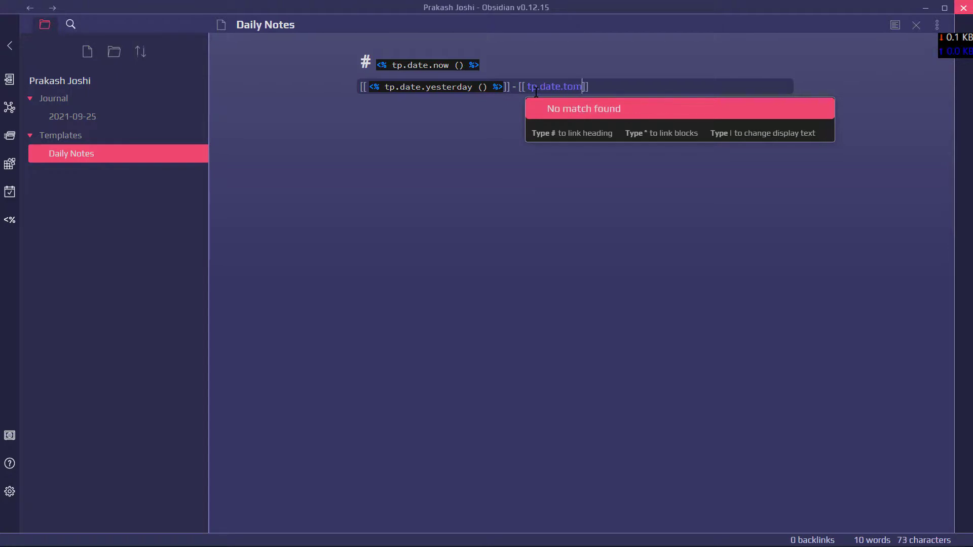
pyautogui.write('morrow')
pyautogui.write(' 9')
pyautogui.press('BackSpace')
pyautogui.write('()')
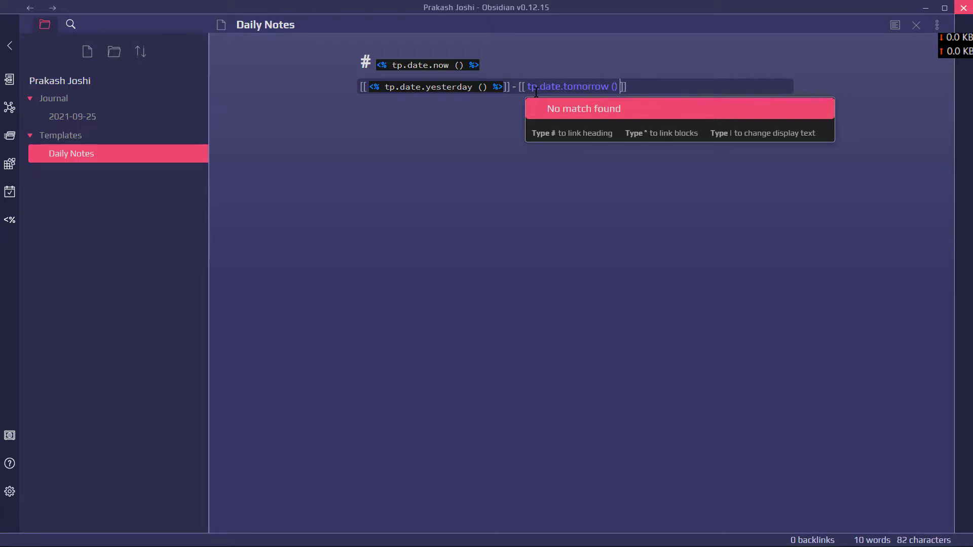
pyautogui.write(' %')
pyautogui.write('>')
pyautogui.click(654, 88)
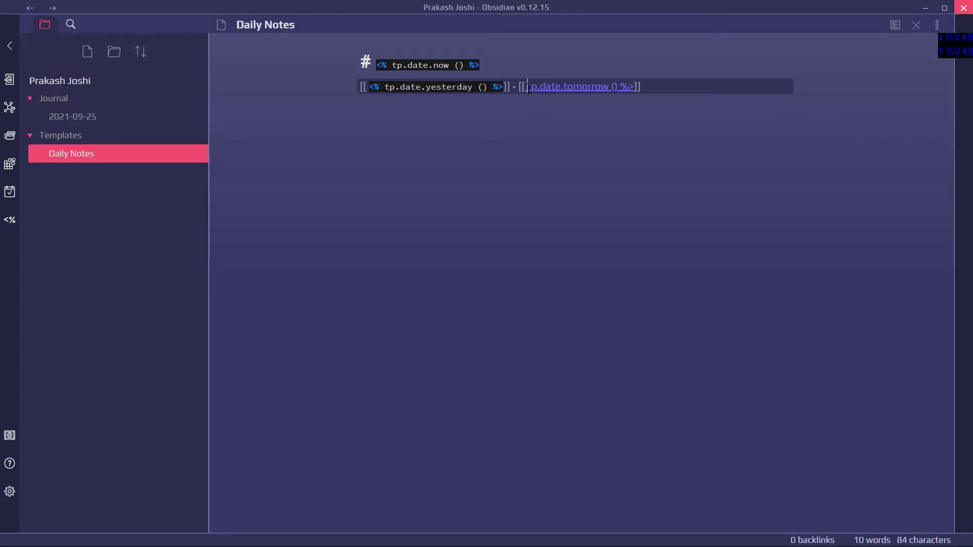
pyautogui.write('t')
pyautogui.write('%')
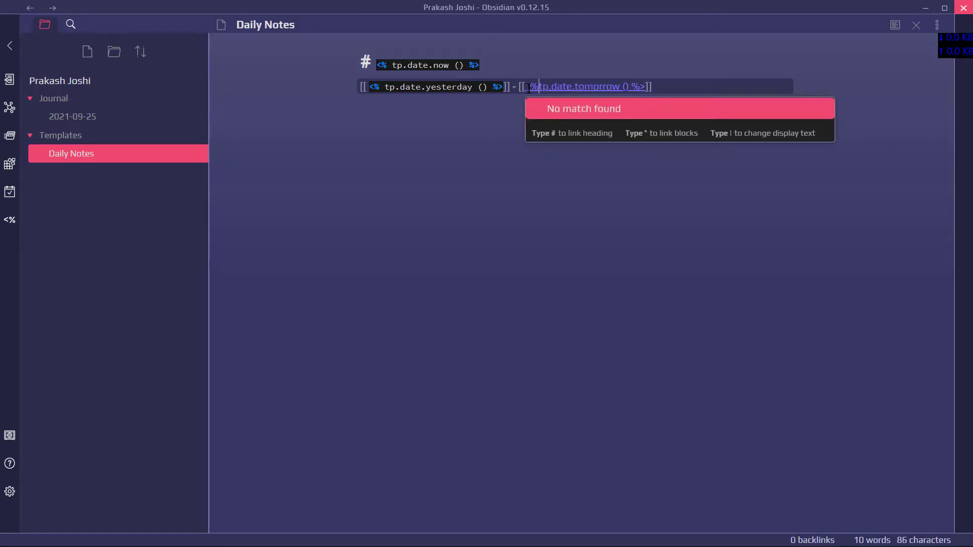
pyautogui.press('BackSpace')
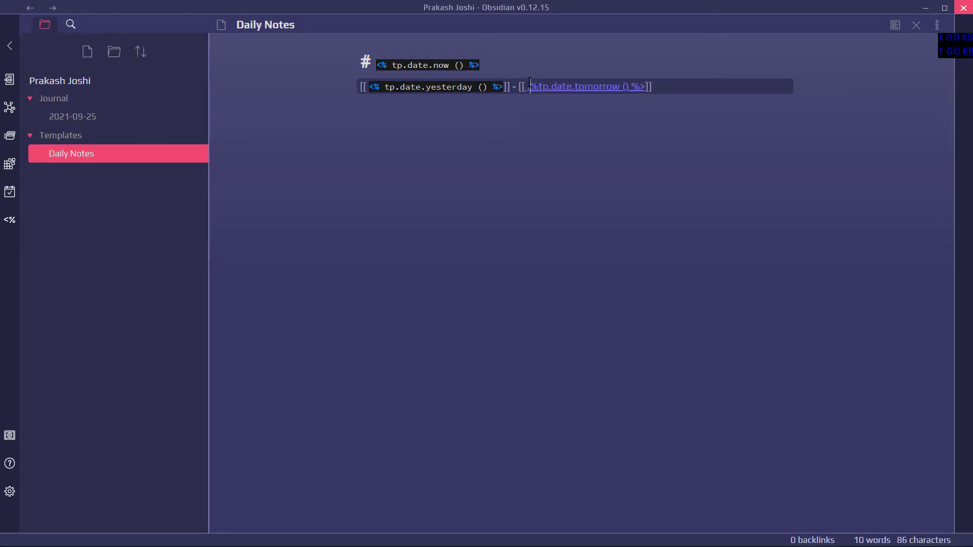
pyautogui.write('<')
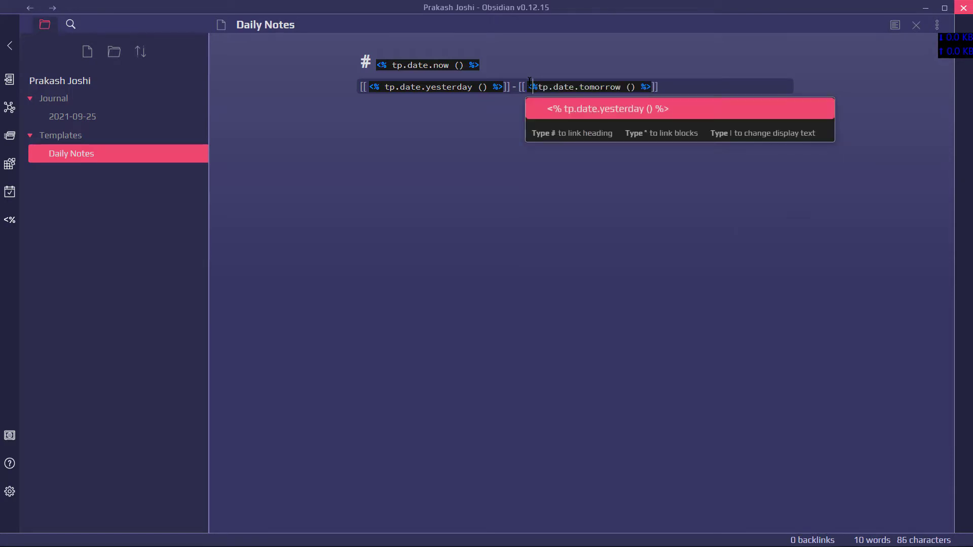
pyautogui.click(684, 88)
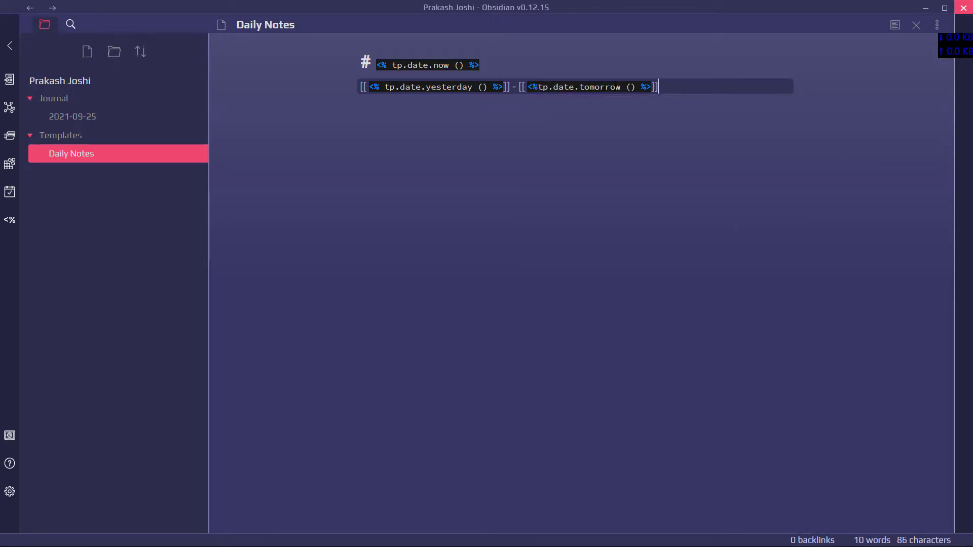
# - Recreate the 2021-09-25 note to check its date heading and 2021-09-24/2021-09-26 links
pyautogui.rightClick(72, 116)
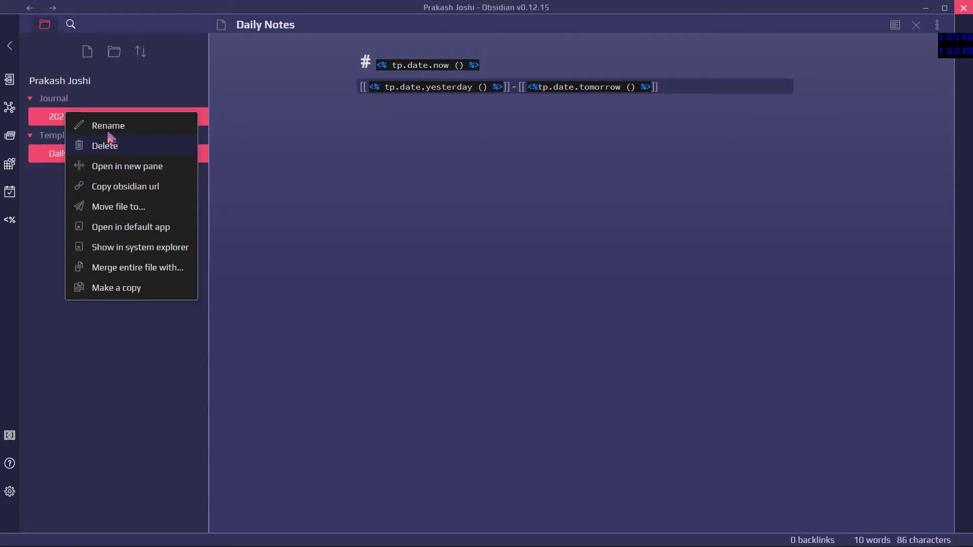
pyautogui.click(136, 144)
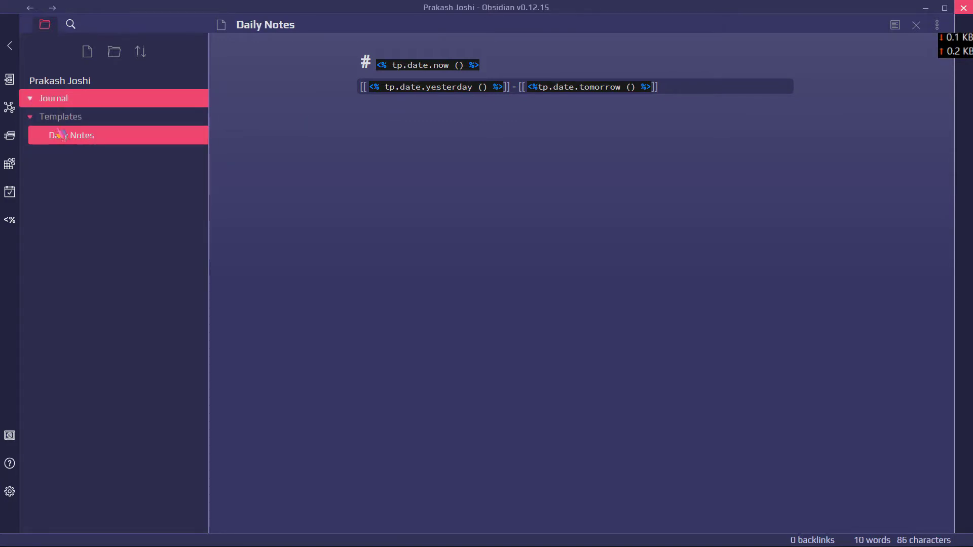
pyautogui.moveTo(38, 107); pyautogui.dragTo(9, 199)
pyautogui.click(8, 198)
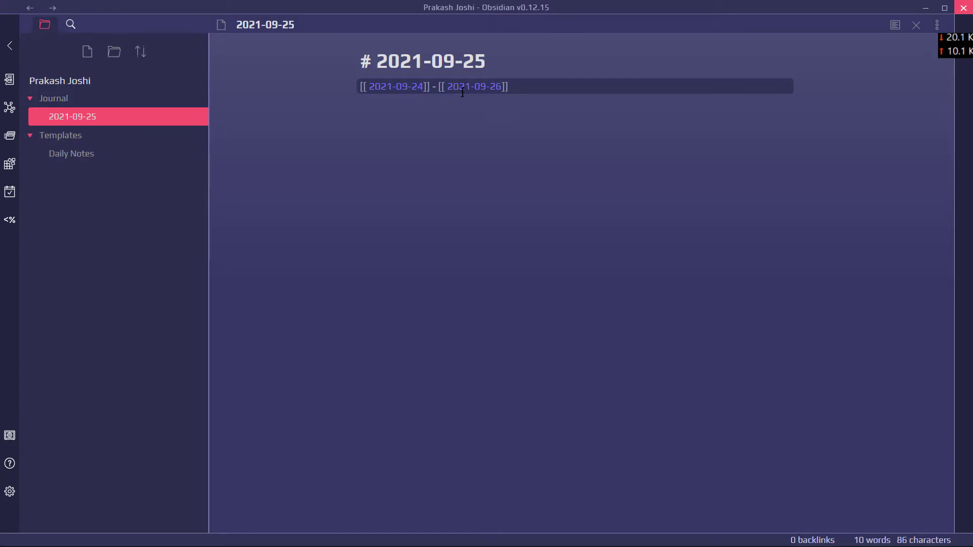
pyautogui.moveTo(523, 48); pyautogui.dragTo(362, 56)
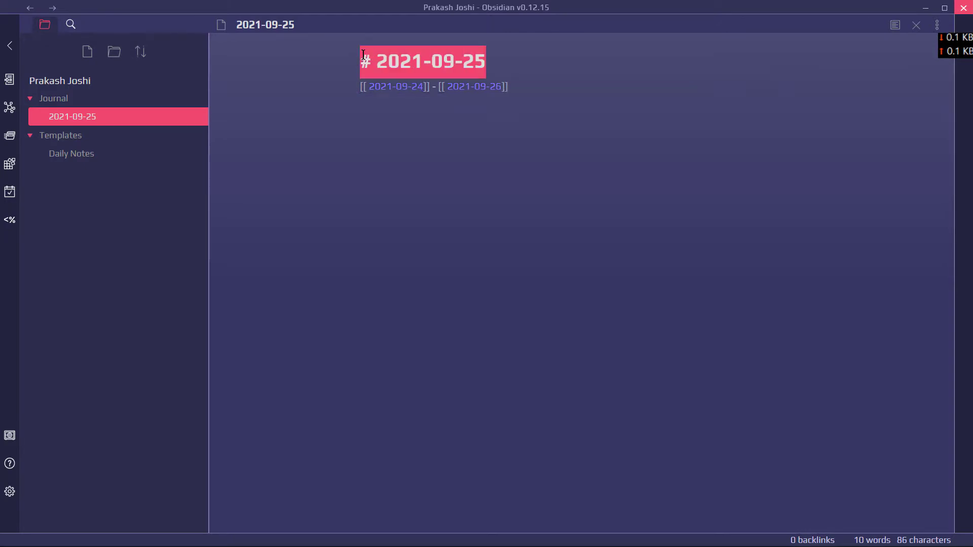
pyautogui.hotkey('ctrl', 'alt', 'Left')
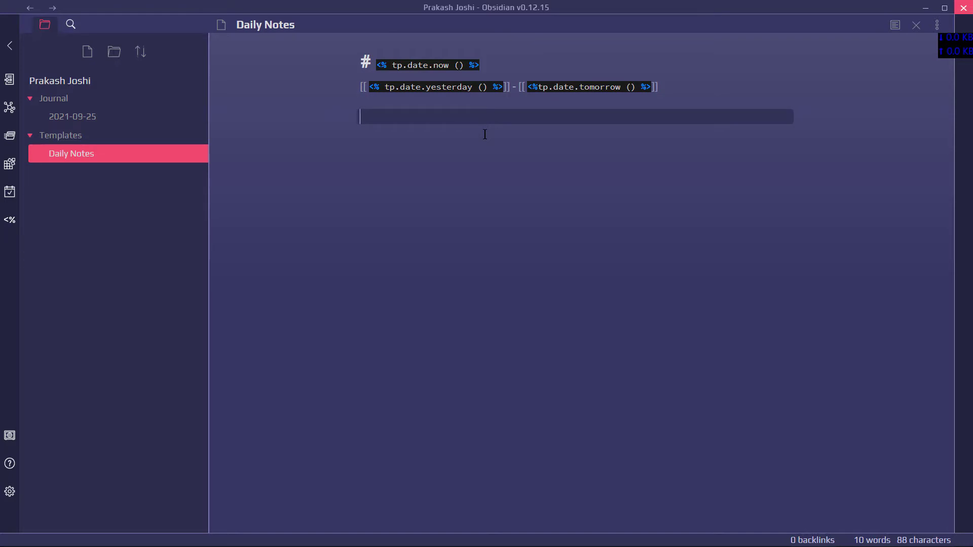
pyautogui.write('What am')
pyautogui.write(' I grafe')
# - Add '## What am I grateful for today?' and '## Tasks' headings below the links
pyautogui.press('BackSpace')
pyautogui.press('BackSpace')
pyautogui.write('te')
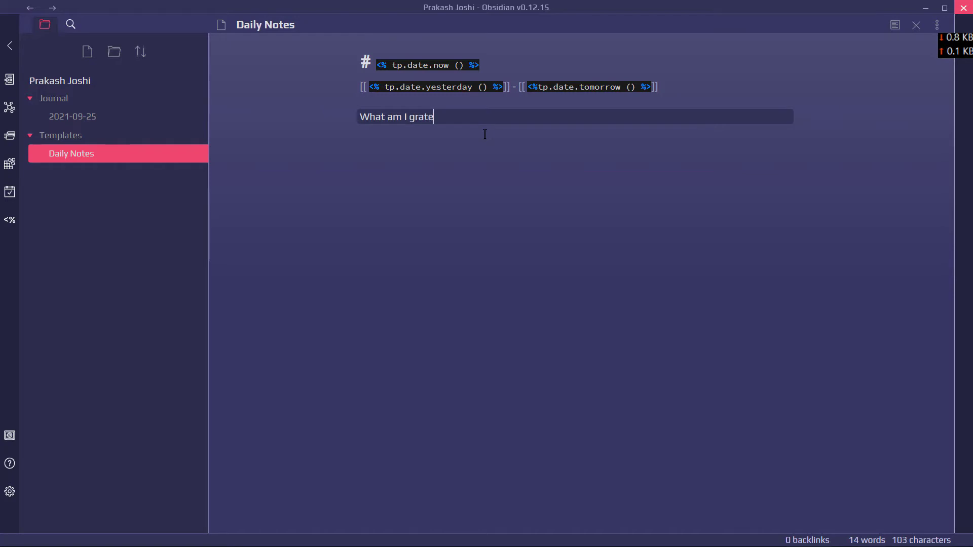
pyautogui.write('ful for to')
pyautogui.write('day?')
pyautogui.press('Return')
pyautogui.press('Return')
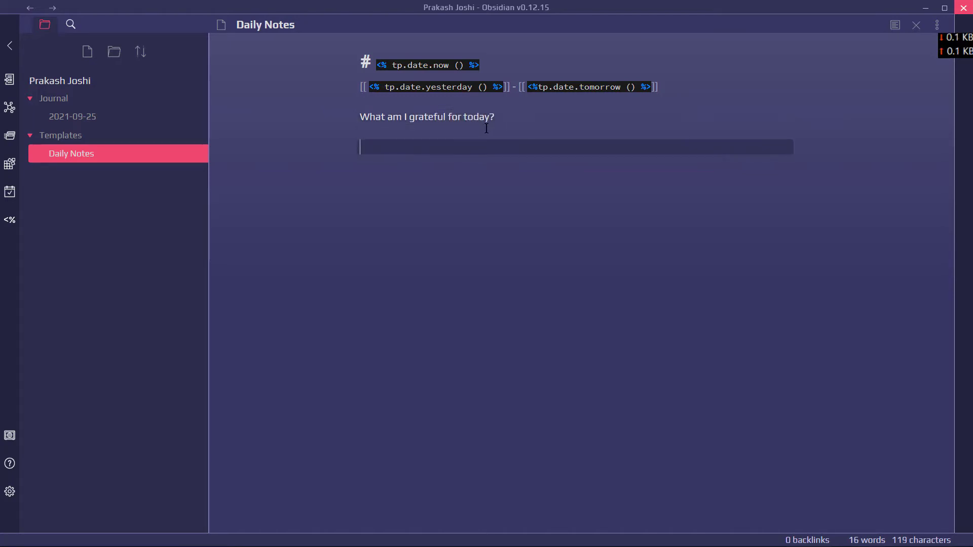
pyautogui.write('Tasks')
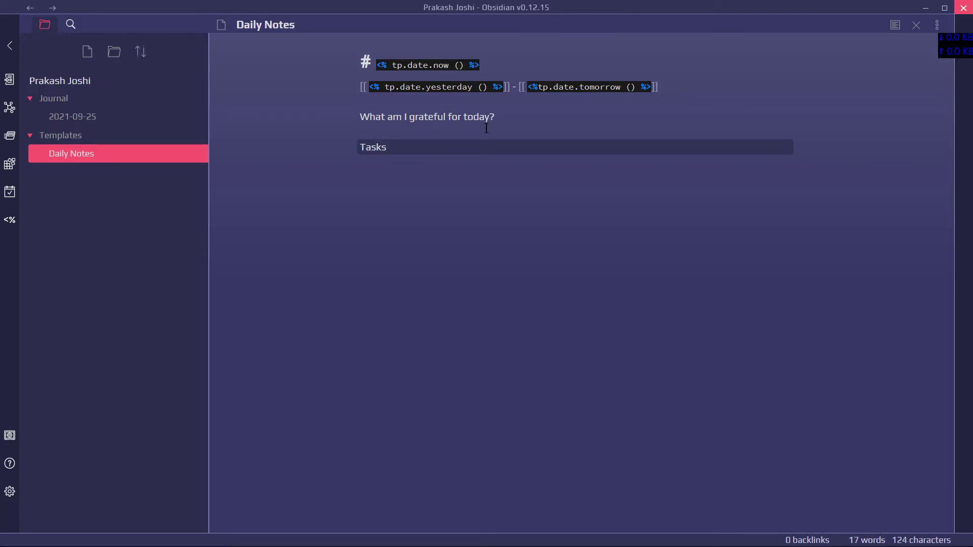
pyautogui.press('Home')
pyautogui.press('Up')
pyautogui.press('Up')
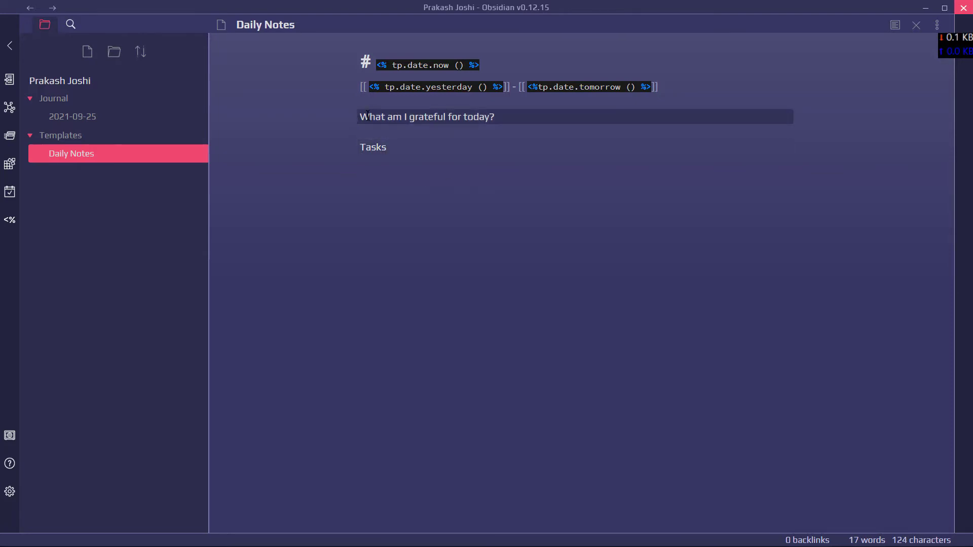
pyautogui.write('##')
pyautogui.click(358, 147)
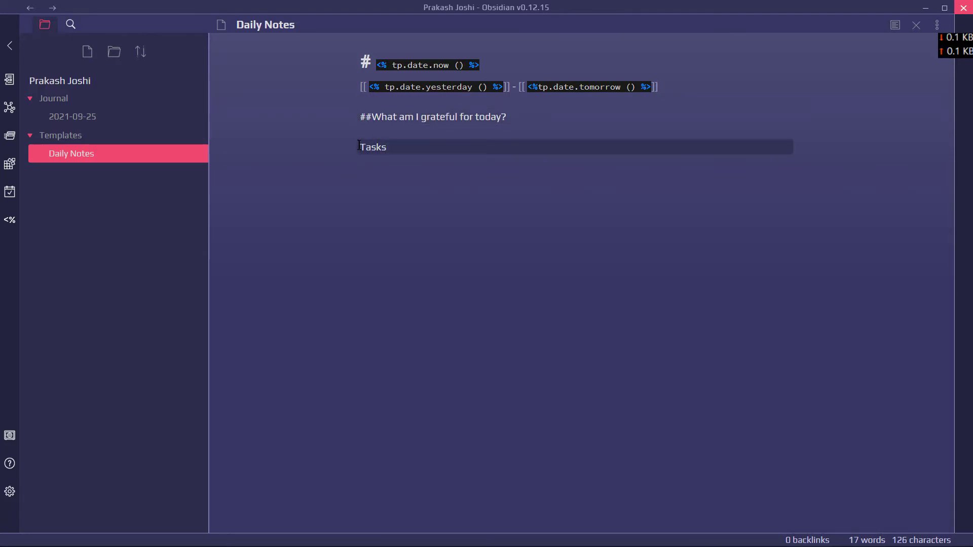
pyautogui.write('##')
pyautogui.click(372, 117)
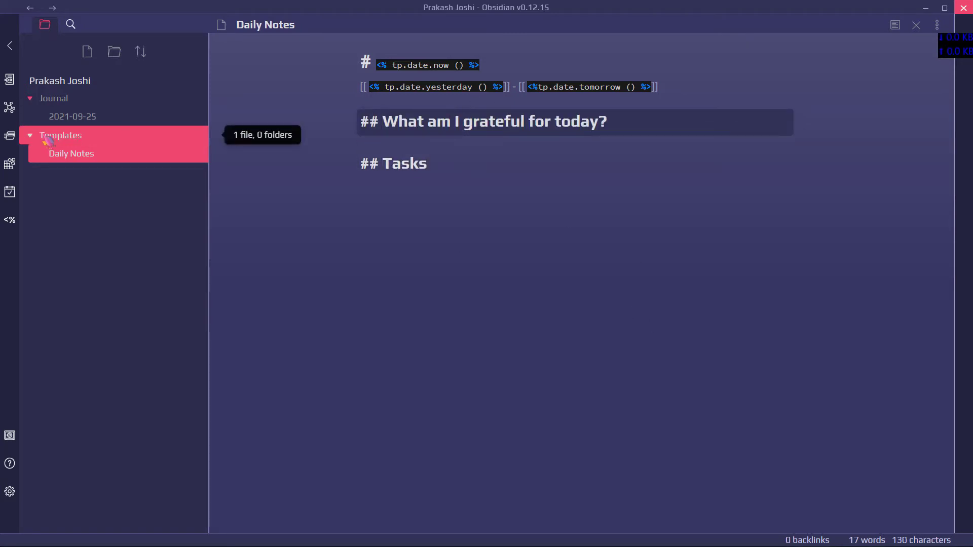
# - Delete and regenerate the 2021-09-25 note so it shows both new subheadings
pyautogui.rightClick(54, 120)
pyautogui.click(111, 156)
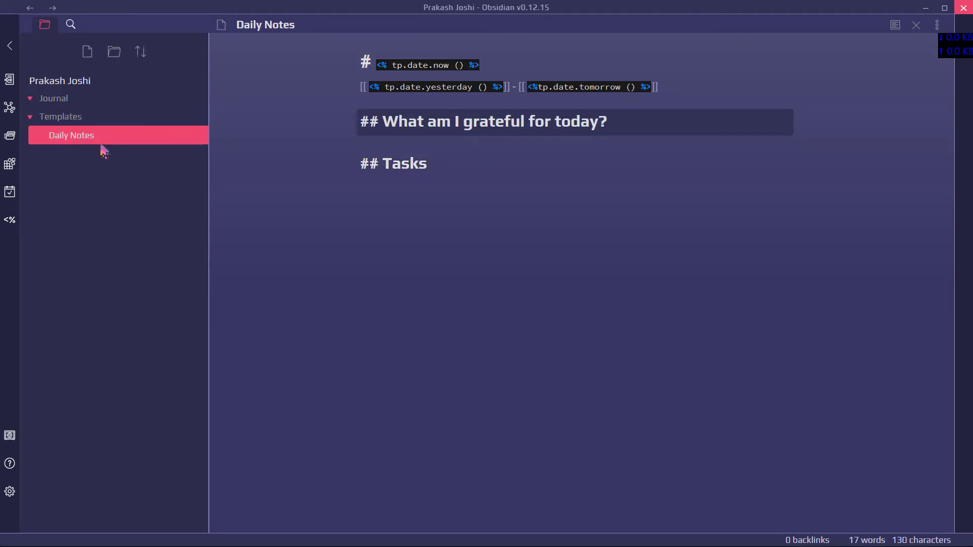
pyautogui.click(9, 197)
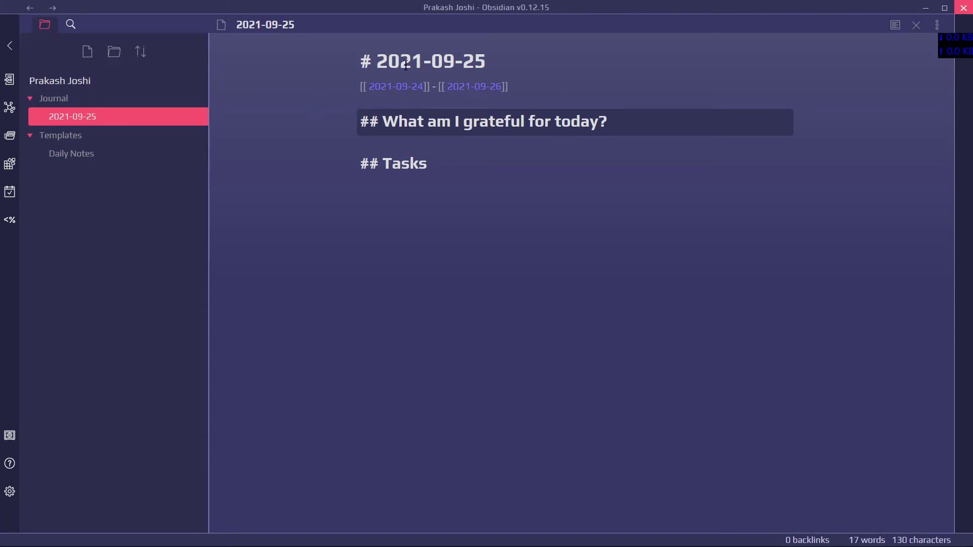
pyautogui.moveTo(335, 541)
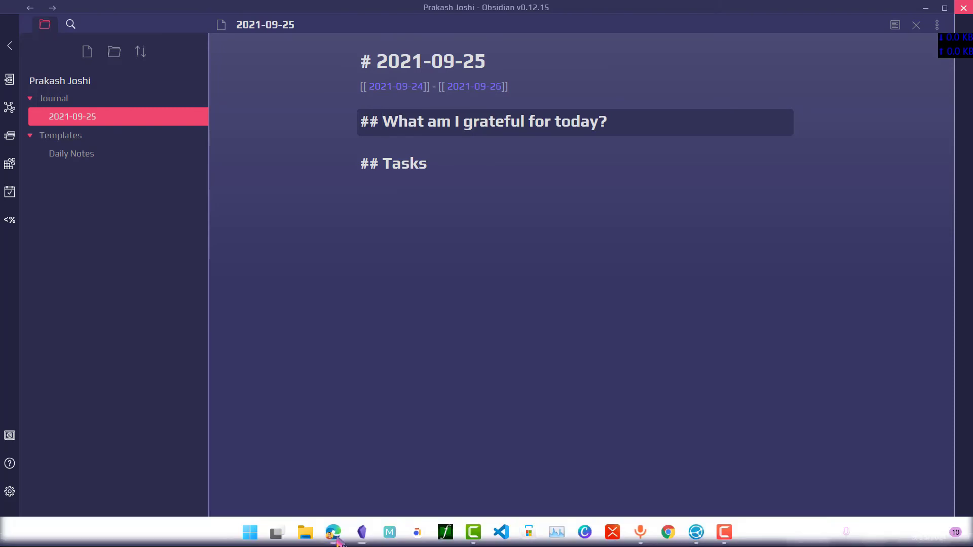
# - Go to the Templater plugin's home page in the browser and select its address
pyautogui.click(334, 533)
pyautogui.click(83, 86)
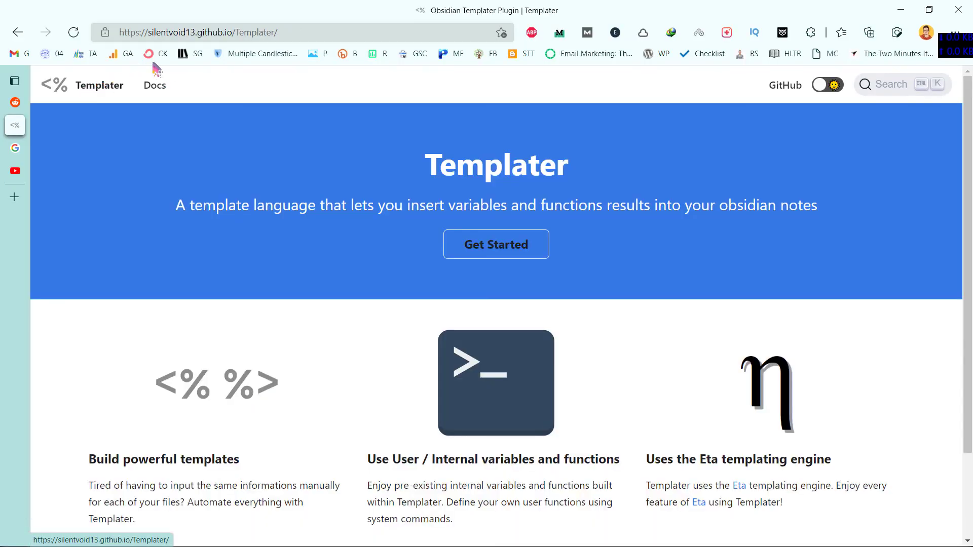
pyautogui.moveTo(135, 32); pyautogui.dragTo(259, 32)
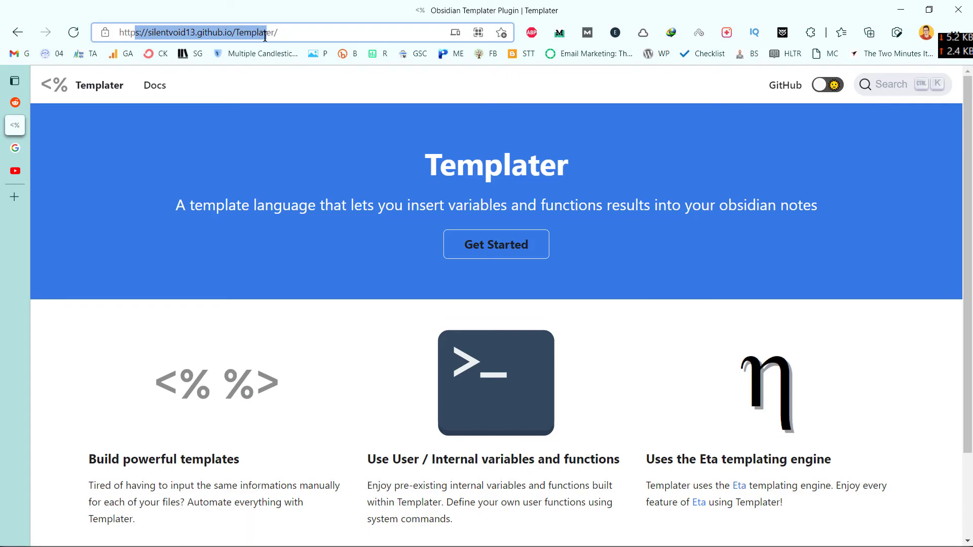
pyautogui.scroll(-2, 593, 348)
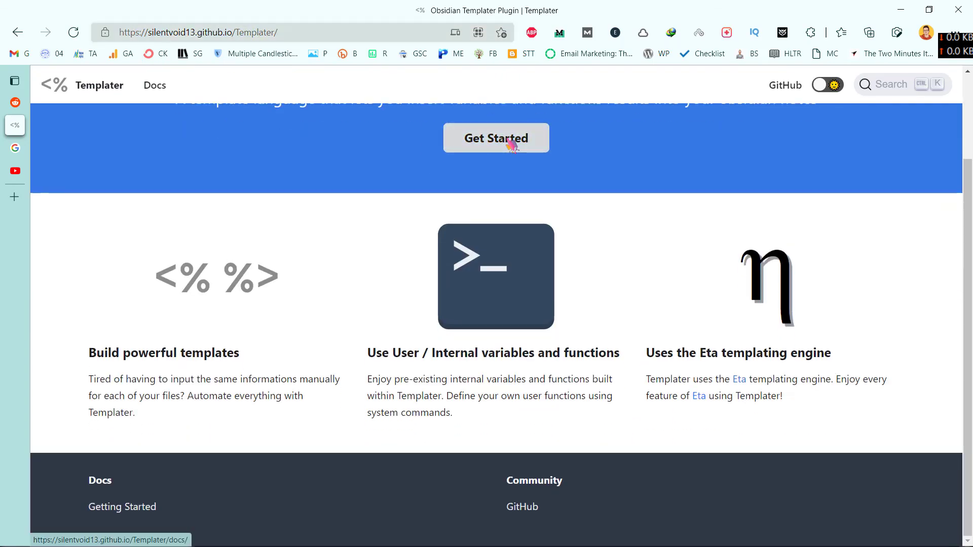